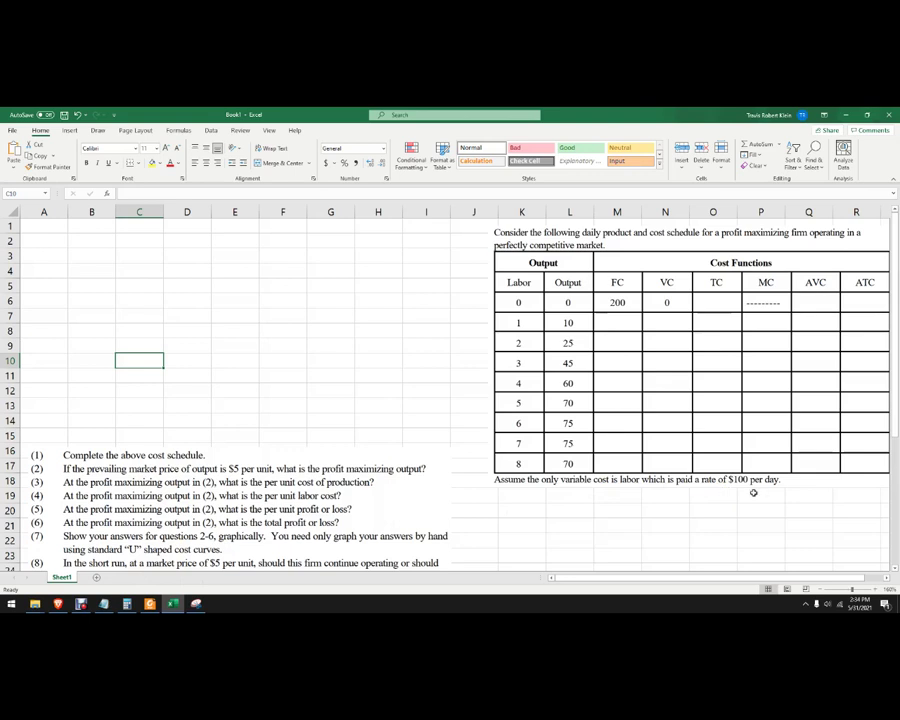
Enter the group headings "Output" in A1 and "Cost functions" in C1.
{"action": "left_click", "coordinate": [45, 228]}
{"action": "type", "text": "Ou"}
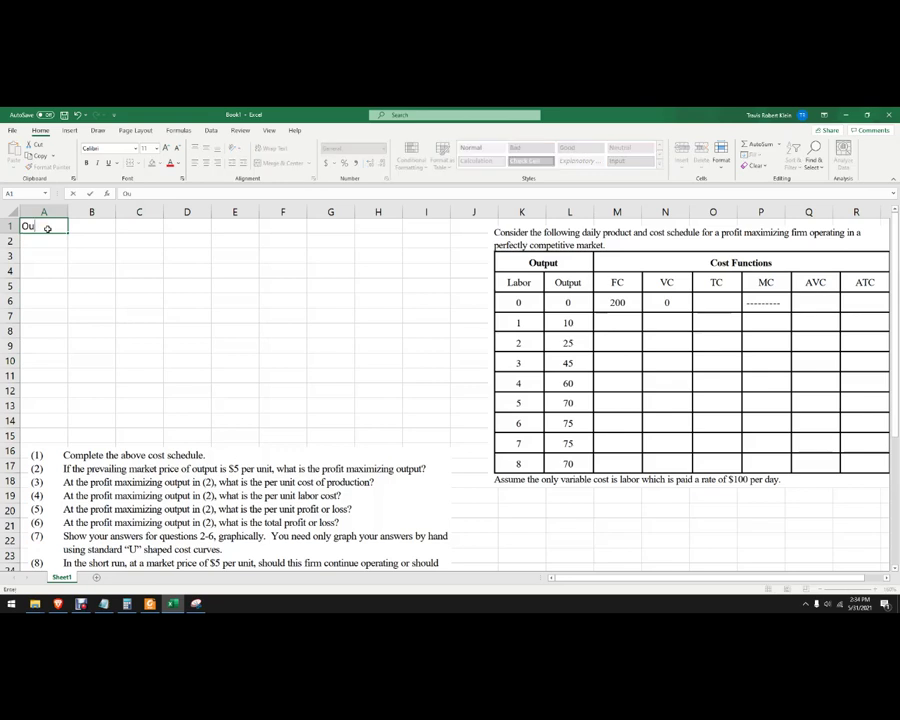
{"action": "type", "text": "tput"}
{"action": "key", "text": "Tab"}
{"action": "key", "text": "Tab"}
{"action": "type", "text": "Cost"}
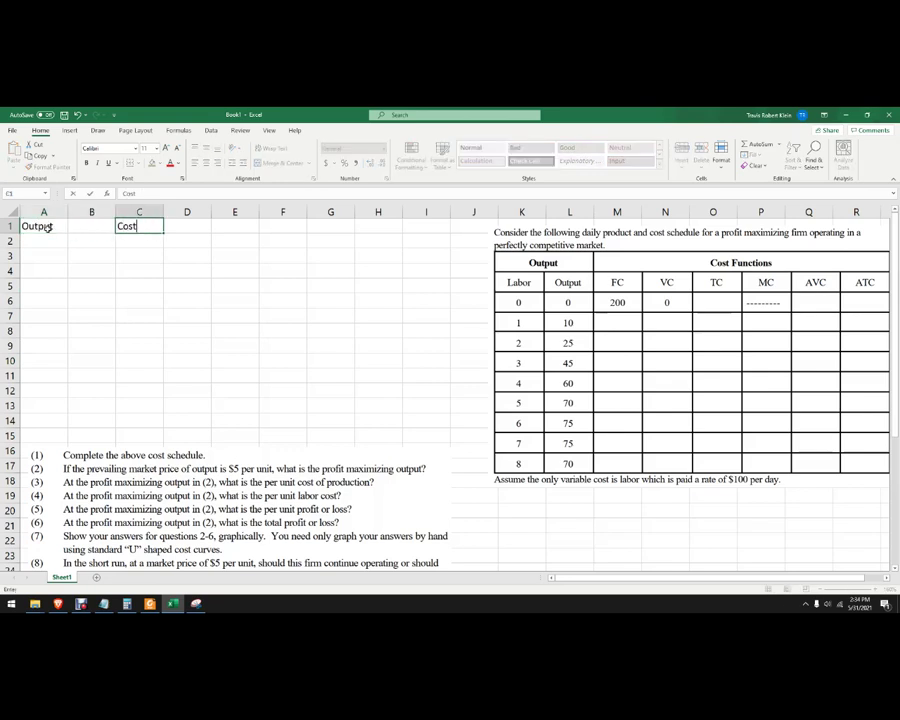
{"action": "type", "text": " functions"}
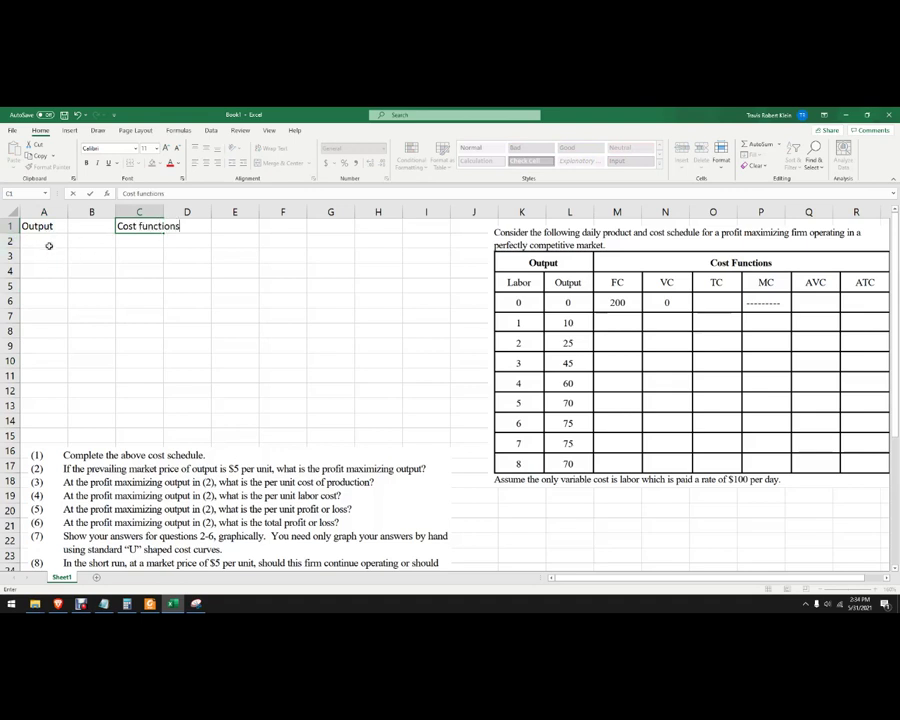
Enter the column headings "L" in A2 and "Output" in B2.
{"action": "left_click", "coordinate": [46, 243]}
{"action": "type", "text": "L"}
{"action": "key", "text": "Tab"}
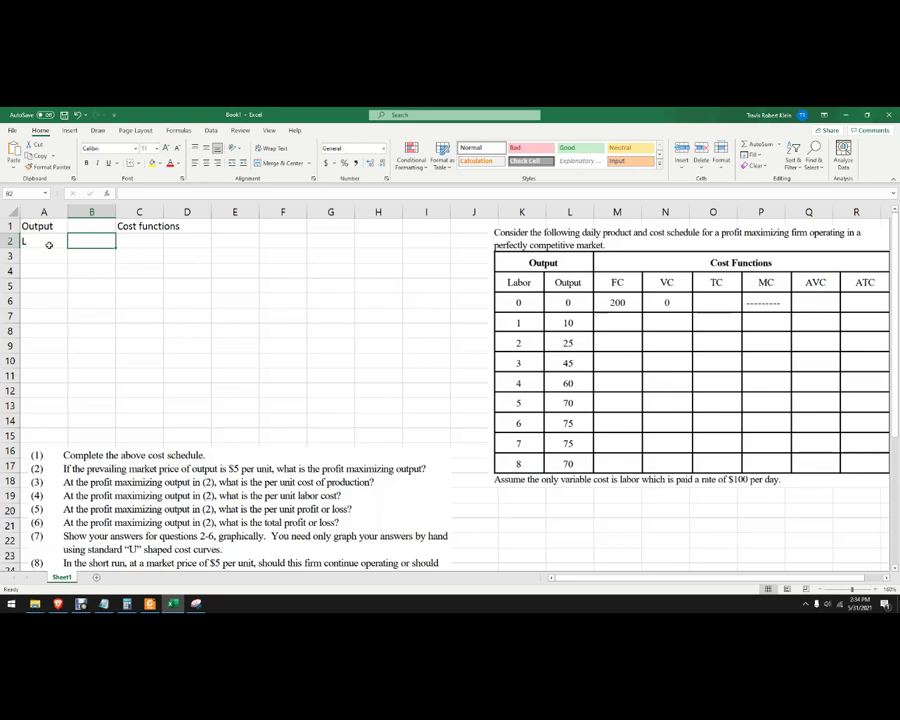
{"action": "type", "text": "Output"}
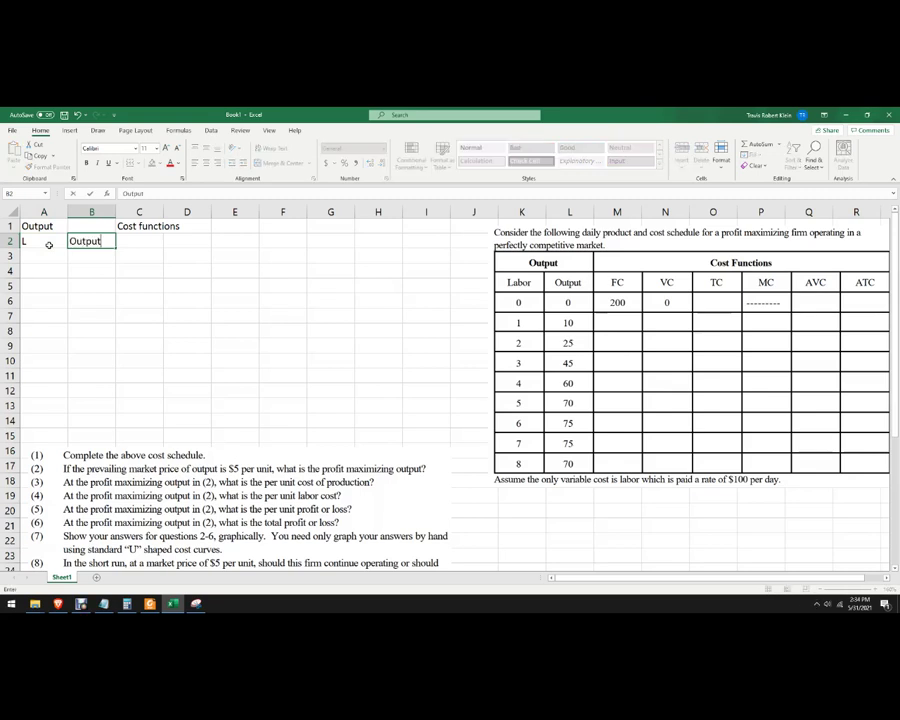
{"action": "key", "text": "Return"}
Fill the labor column with the series 0 to 8 in A3:A11, starting from the values 0, 1 and 2.
{"action": "type", "text": "0"}
{"action": "key", "text": "Return"}
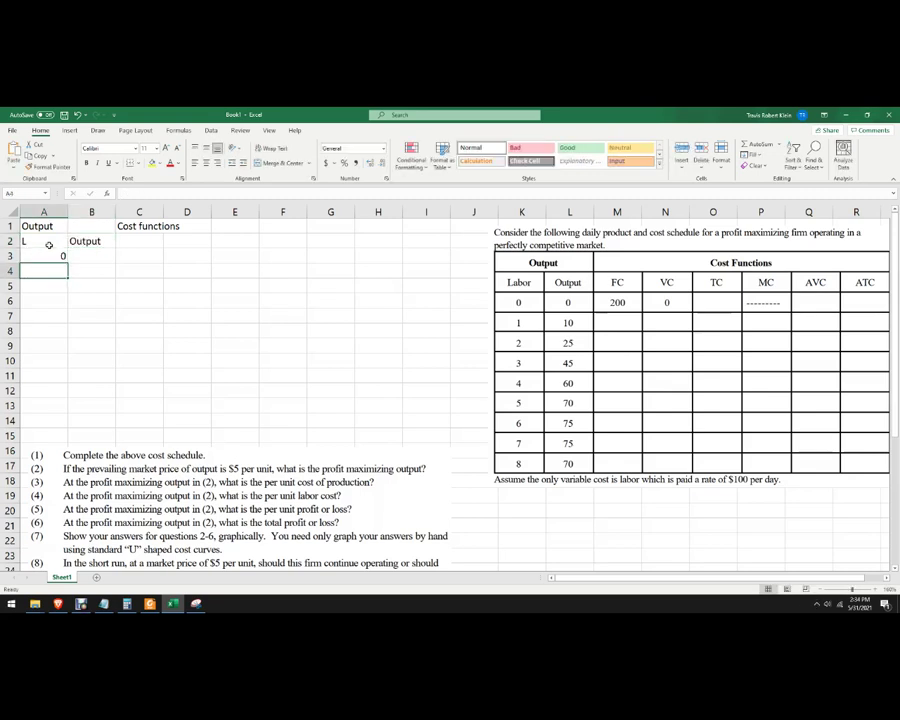
{"action": "type", "text": "1"}
{"action": "key", "text": "Return"}
{"action": "type", "text": "2"}
{"action": "key", "text": "Return"}
{"action": "left_click_drag", "start_coordinate": [48, 252], "coordinate": [62, 380]}
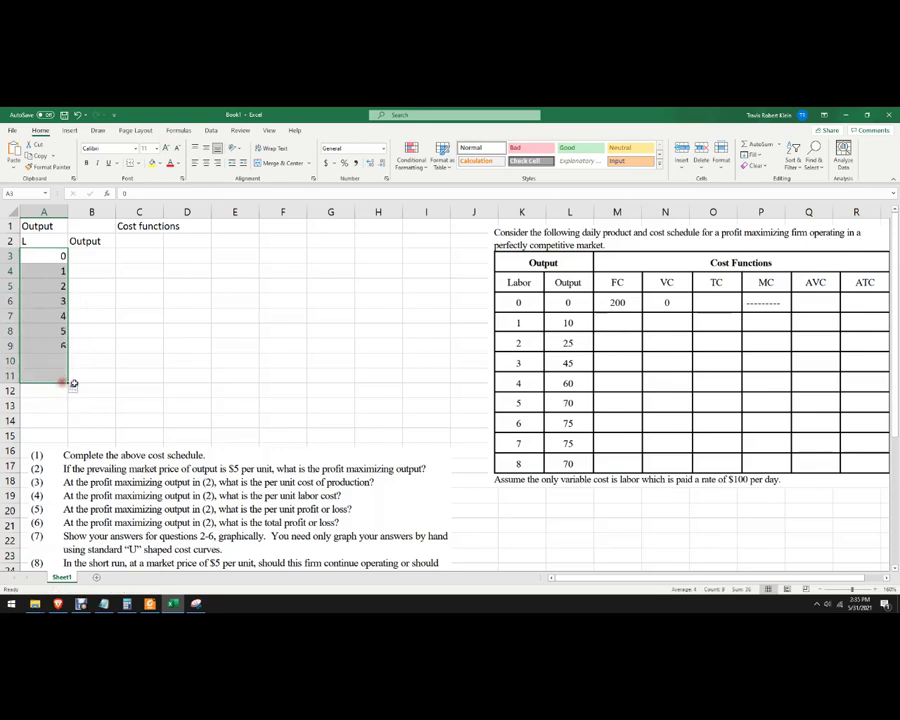
{"action": "left_click", "coordinate": [133, 328]}
Enter the output values 0, 10, 25, 45, 60, 70, 75, 75 and 70 in B3:B11.
{"action": "left_click", "coordinate": [99, 255]}
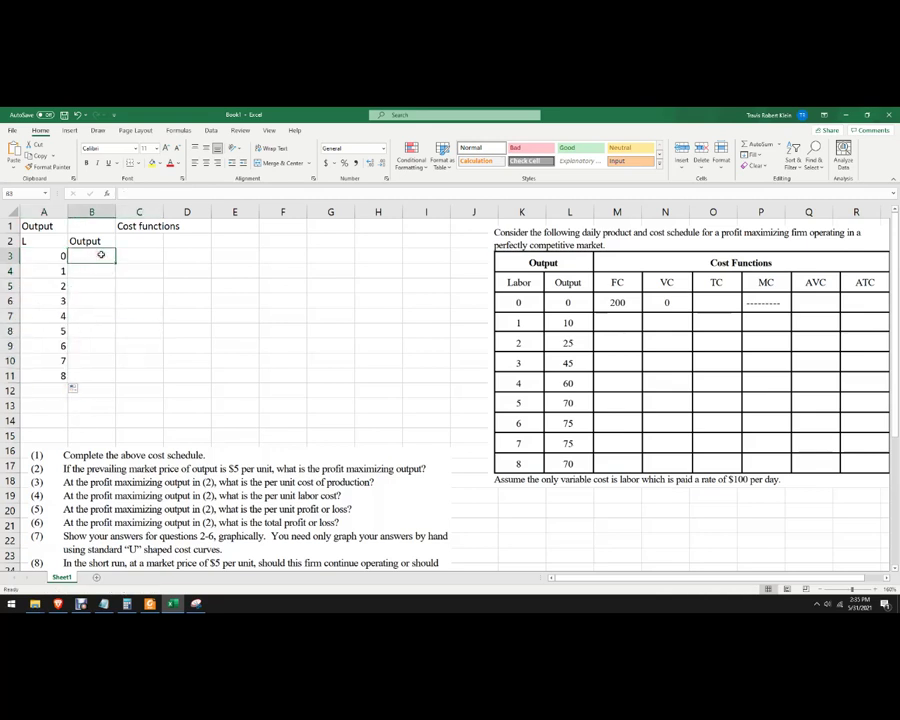
{"action": "type", "text": "0"}
{"action": "key", "text": "Return"}
{"action": "type", "text": "10"}
{"action": "key", "text": "Return"}
{"action": "type", "text": "25"}
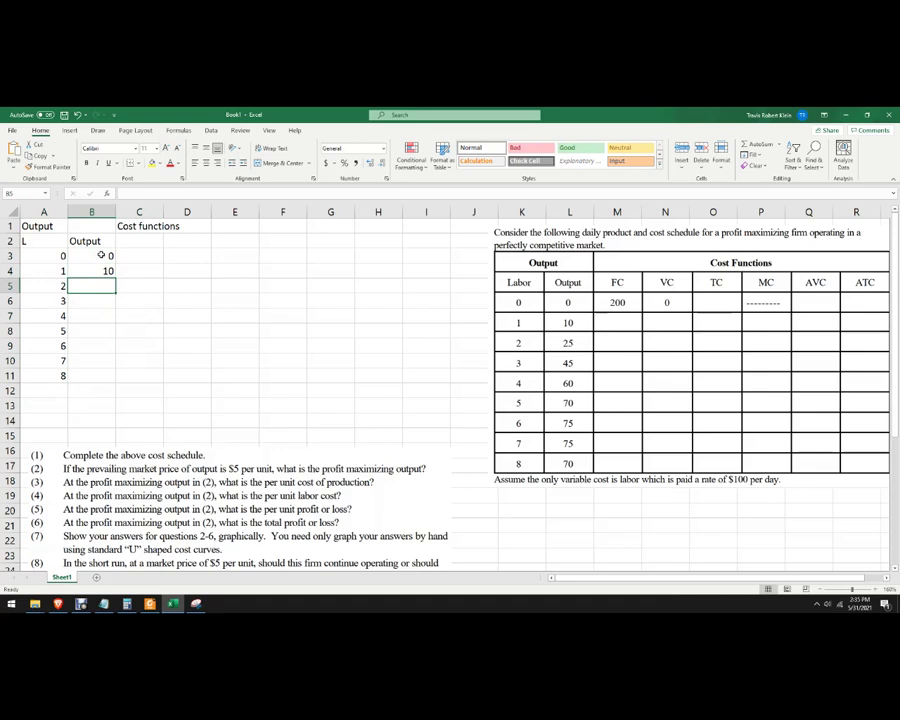
{"action": "key", "text": "Return"}
{"action": "type", "text": "45"}
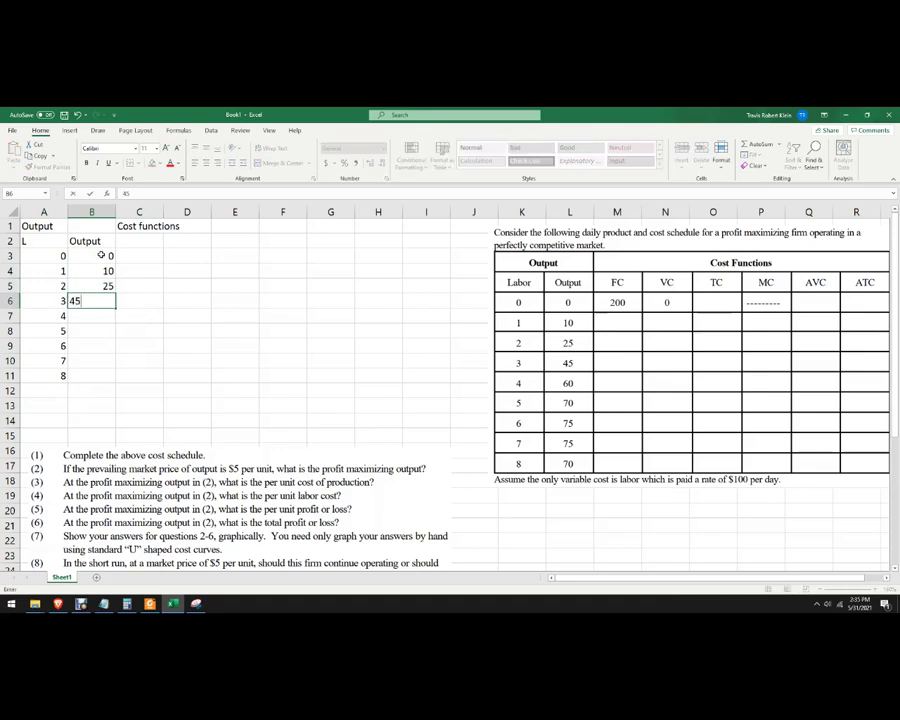
{"action": "key", "text": "Return"}
{"action": "type", "text": "60"}
{"action": "key", "text": "Return"}
{"action": "type", "text": "70"}
{"action": "key", "text": "Return"}
{"action": "type", "text": "75"}
{"action": "key", "text": "Return"}
{"action": "type", "text": "75"}
{"action": "key", "text": "Return"}
{"action": "type", "text": "70"}
{"action": "key", "text": "Return"}
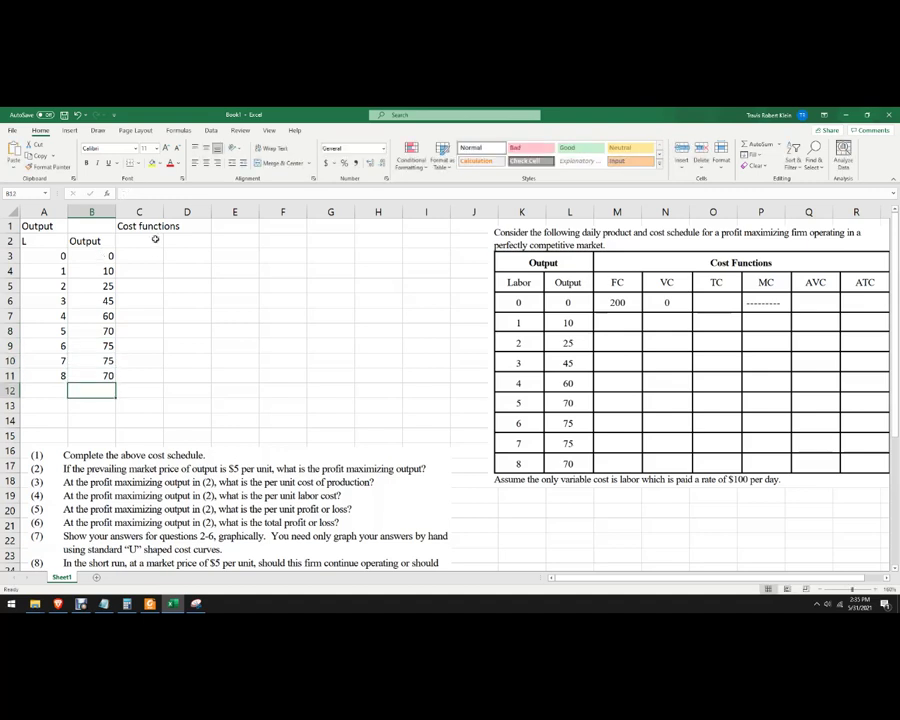
Add an "FC" column heading in C2 and fill C3:C11 with the fixed cost of 200.
{"action": "left_click", "coordinate": [148, 245]}
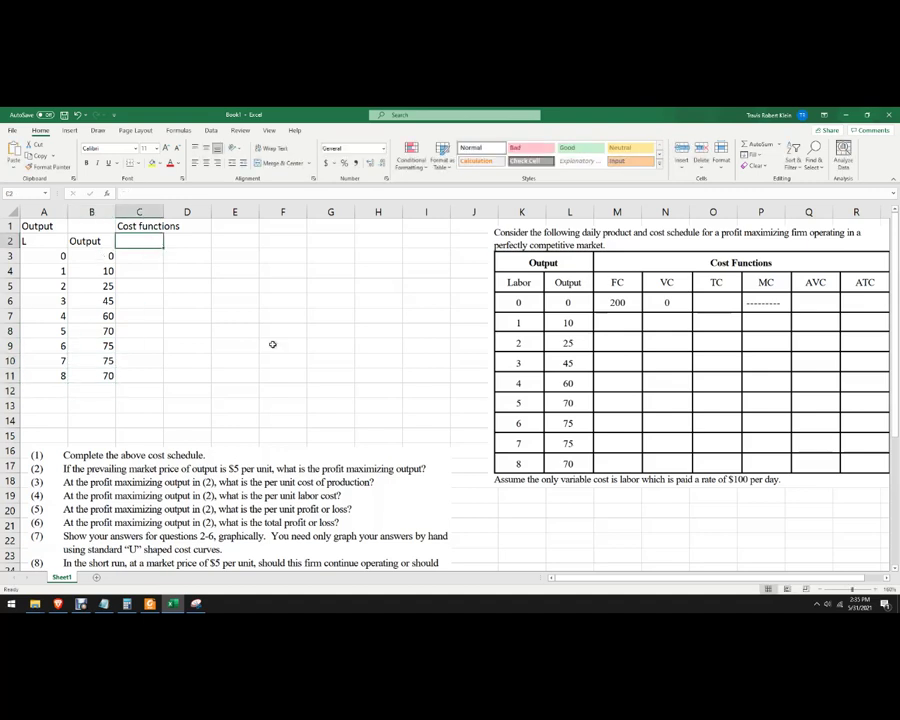
{"action": "type", "text": "FC"}
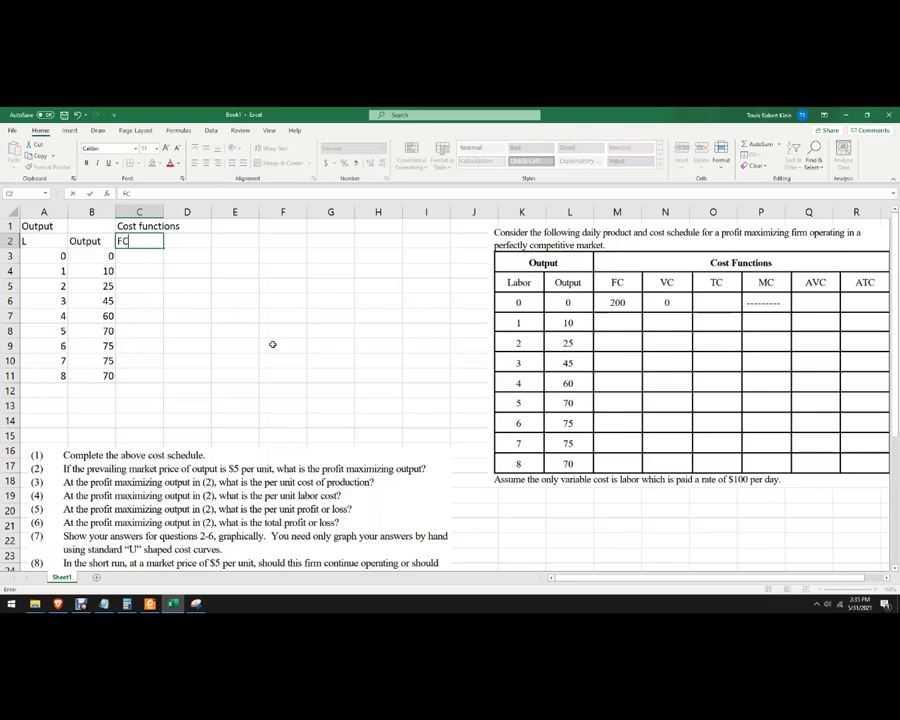
{"action": "key", "text": "Return"}
{"action": "type", "text": "200"}
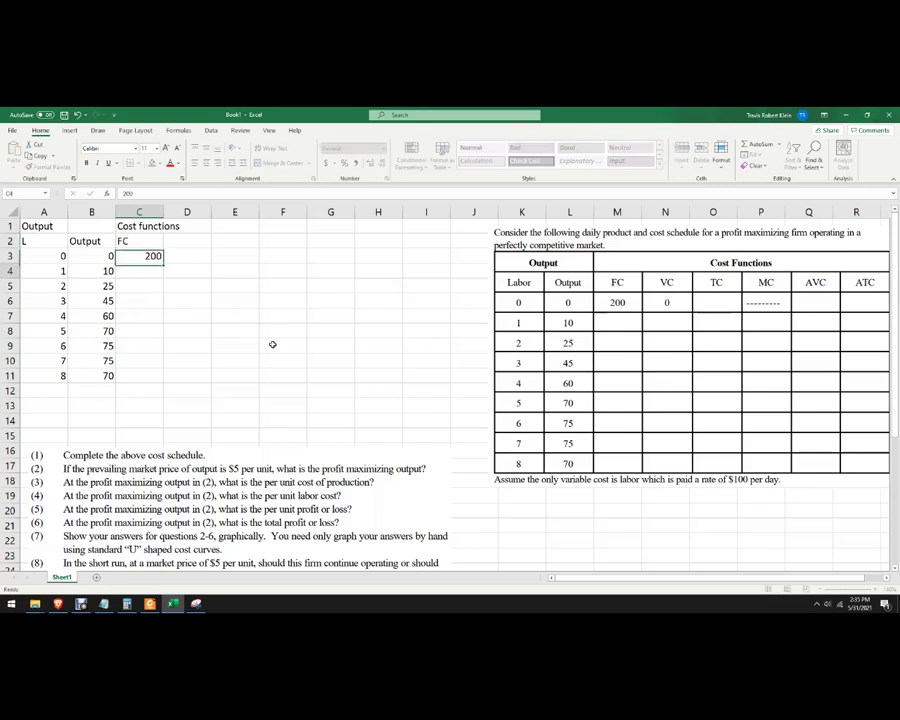
{"action": "key", "text": "Return"}
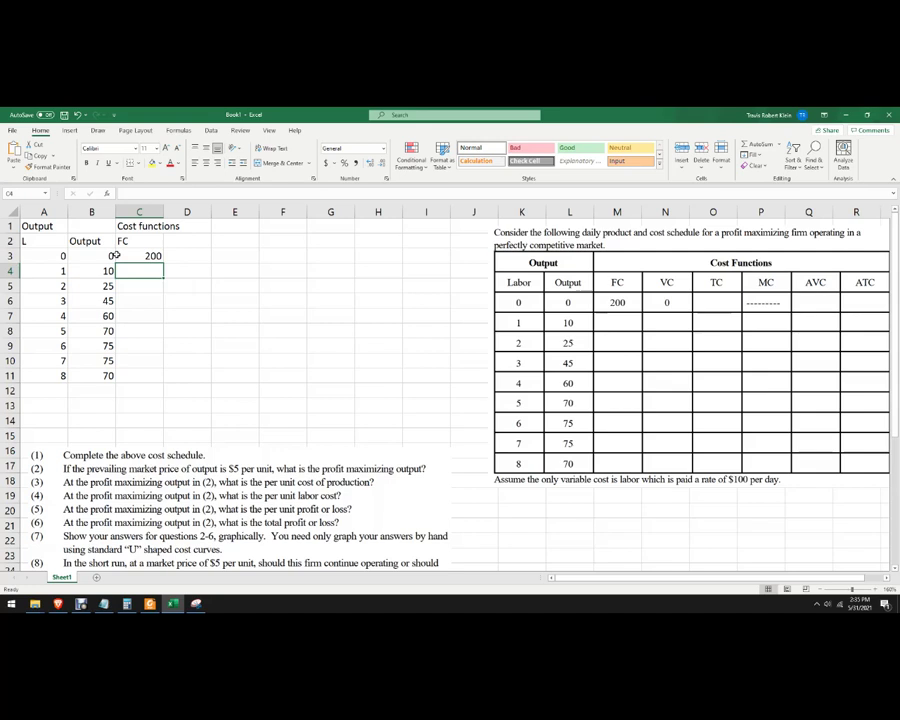
{"action": "left_click", "coordinate": [126, 255]}
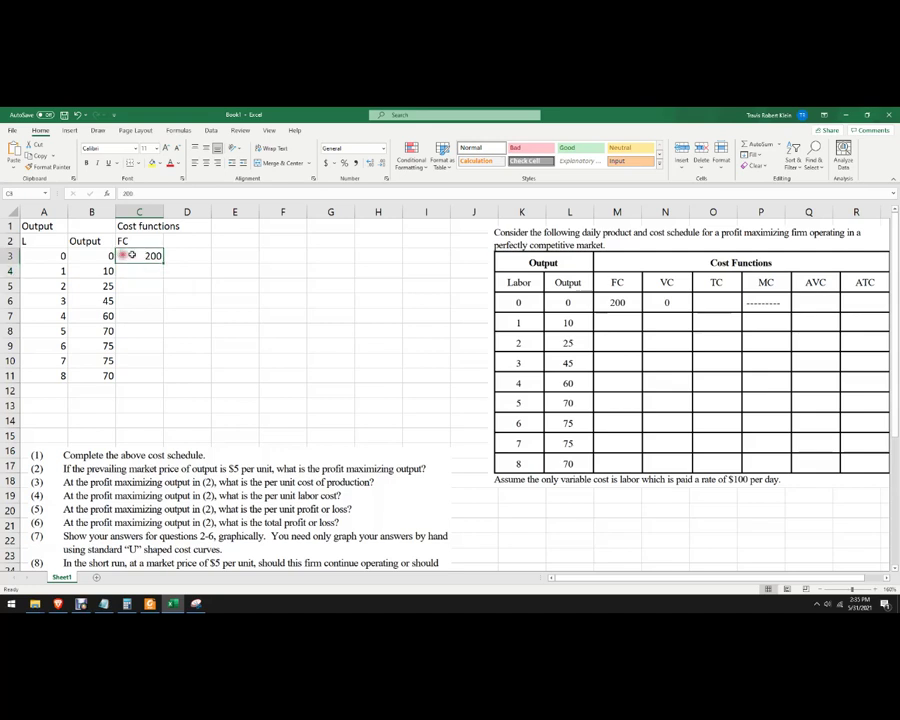
{"action": "left_click_drag", "start_coordinate": [164, 264], "coordinate": [155, 384]}
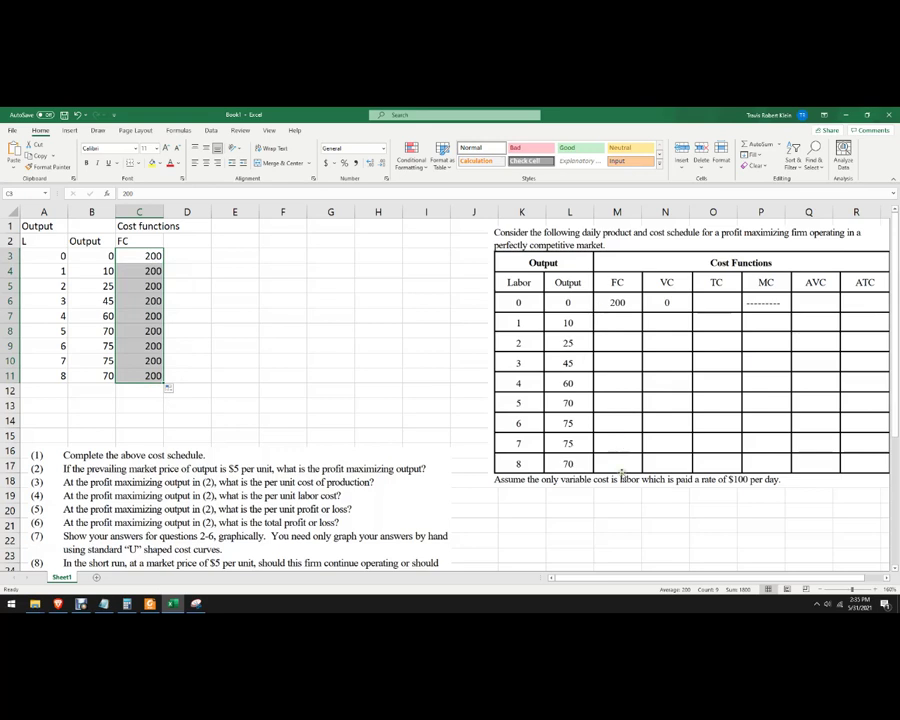
{"action": "left_click", "coordinate": [235, 316]}
Add a "VC" column heading in D2 and enter 0 as the variable cost in D3.
{"action": "left_click", "coordinate": [180, 242]}
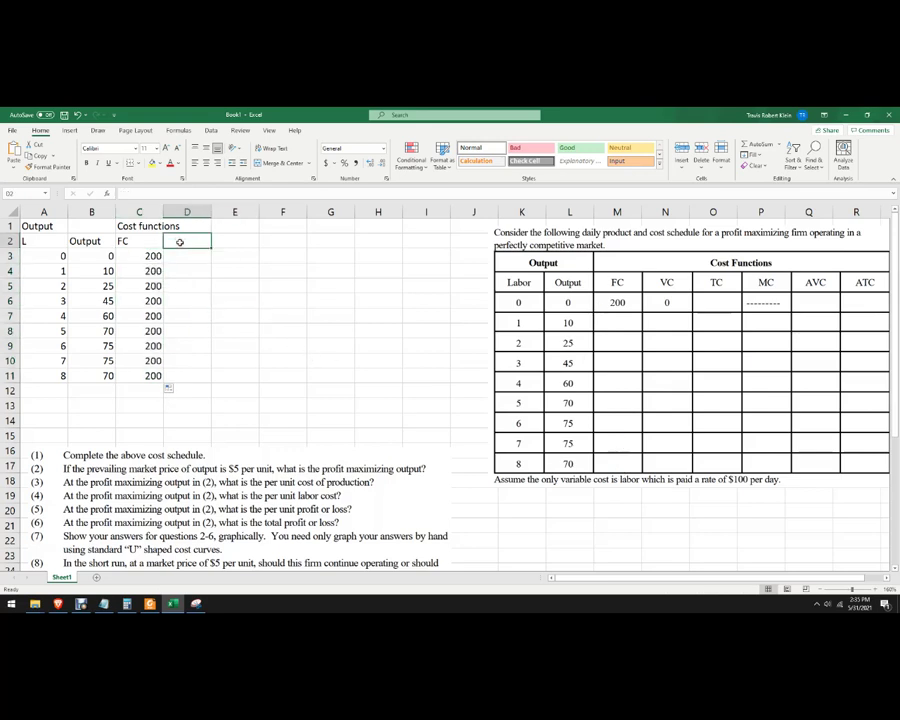
{"action": "type", "text": "VC"}
{"action": "key", "text": "Return"}
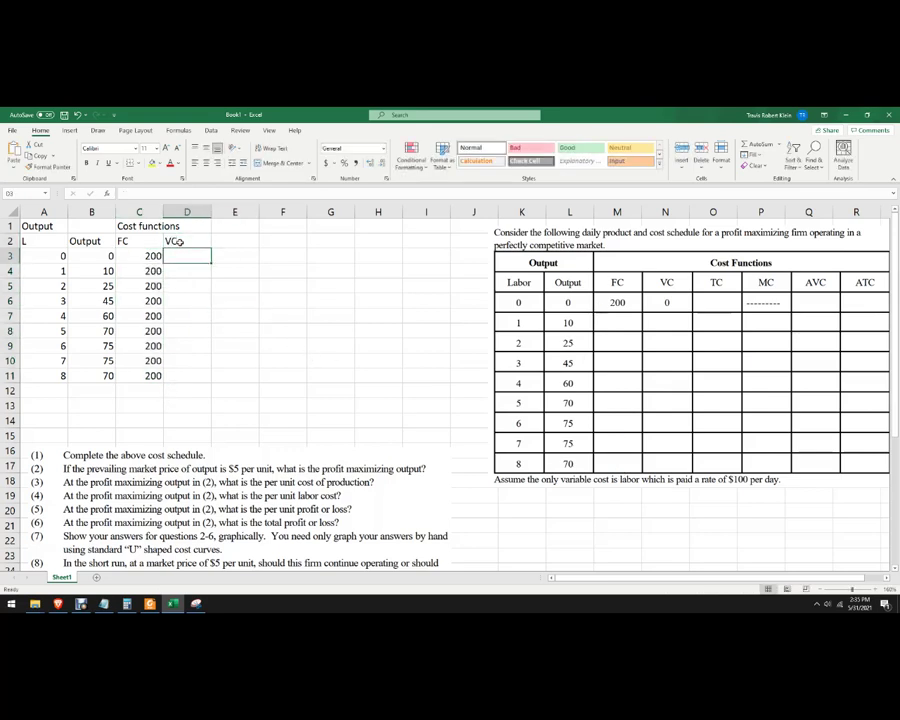
{"action": "type", "text": "0"}
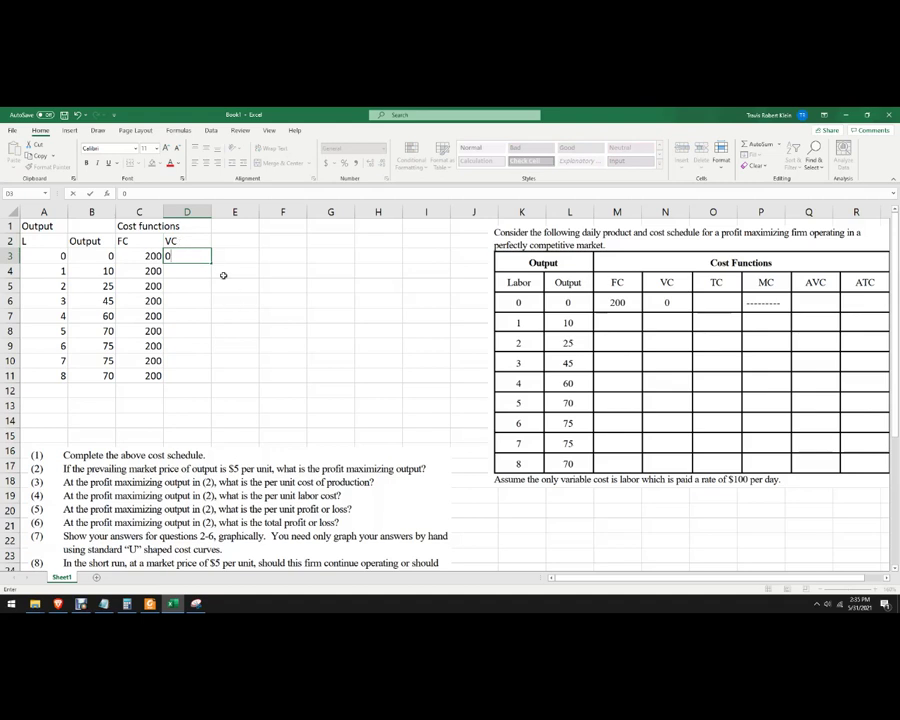
{"action": "left_click", "coordinate": [223, 275]}
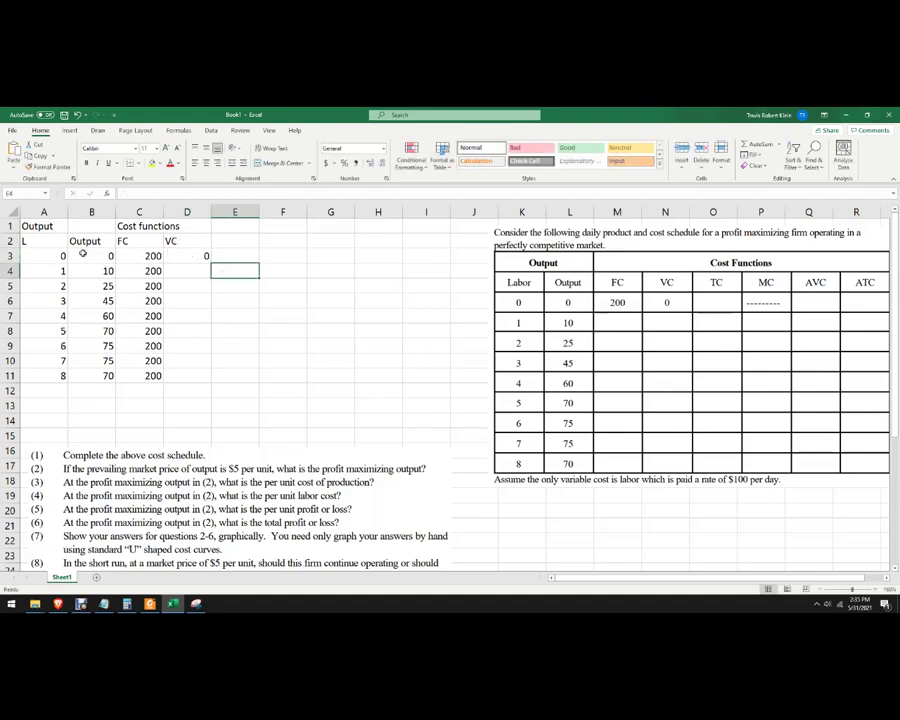
Calculate the variable cost for one unit of labor in D4 with the formula =A4*100.
{"action": "left_click", "coordinate": [190, 256]}
{"action": "left_click_drag", "start_coordinate": [210, 263], "coordinate": [201, 273]}
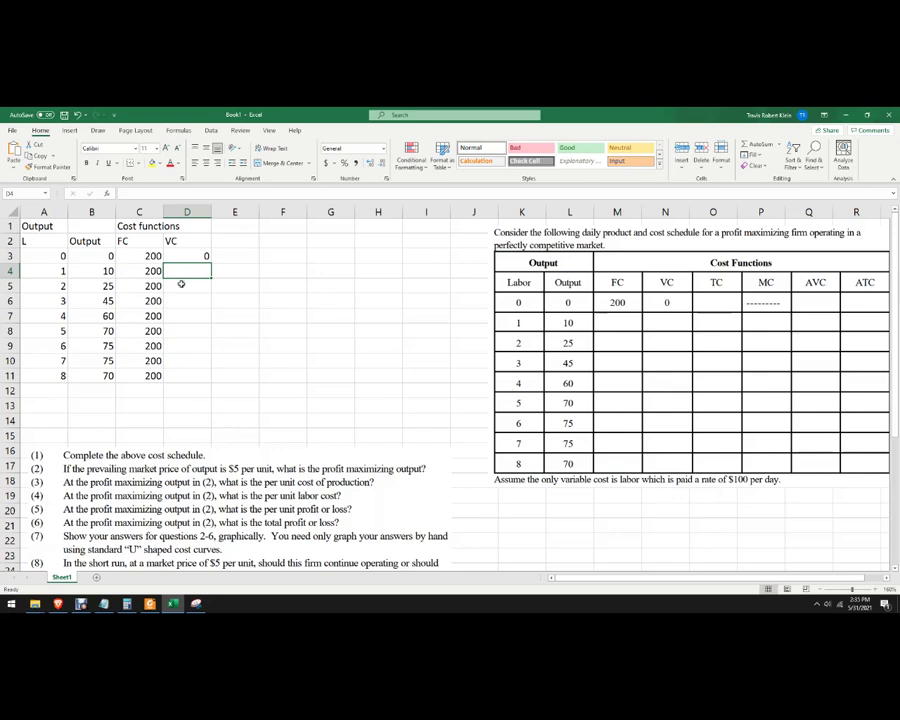
{"action": "type", "text": "="}
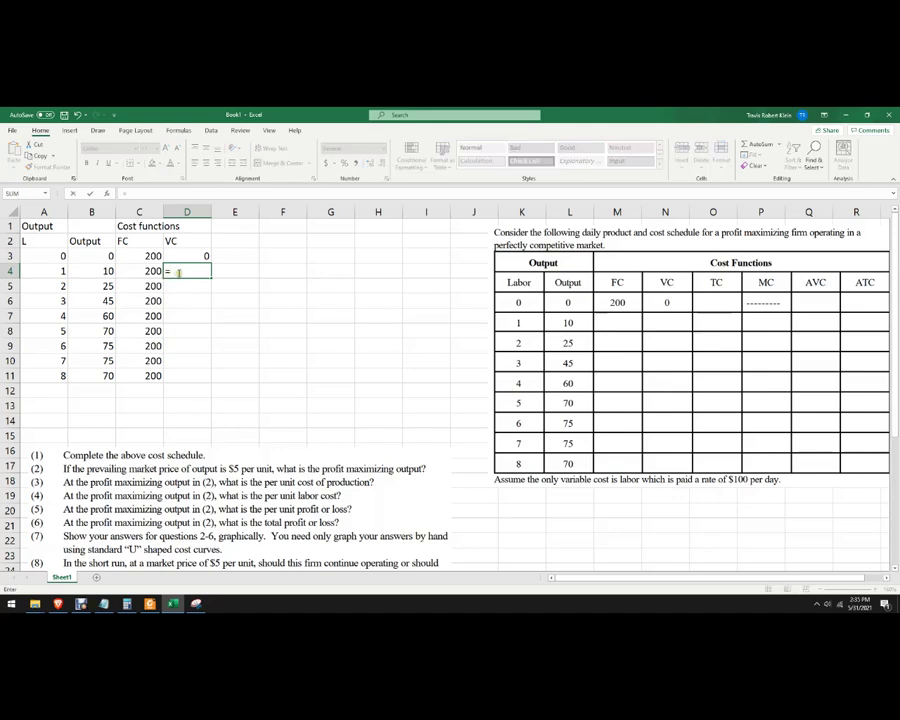
{"action": "left_click", "coordinate": [55, 270]}
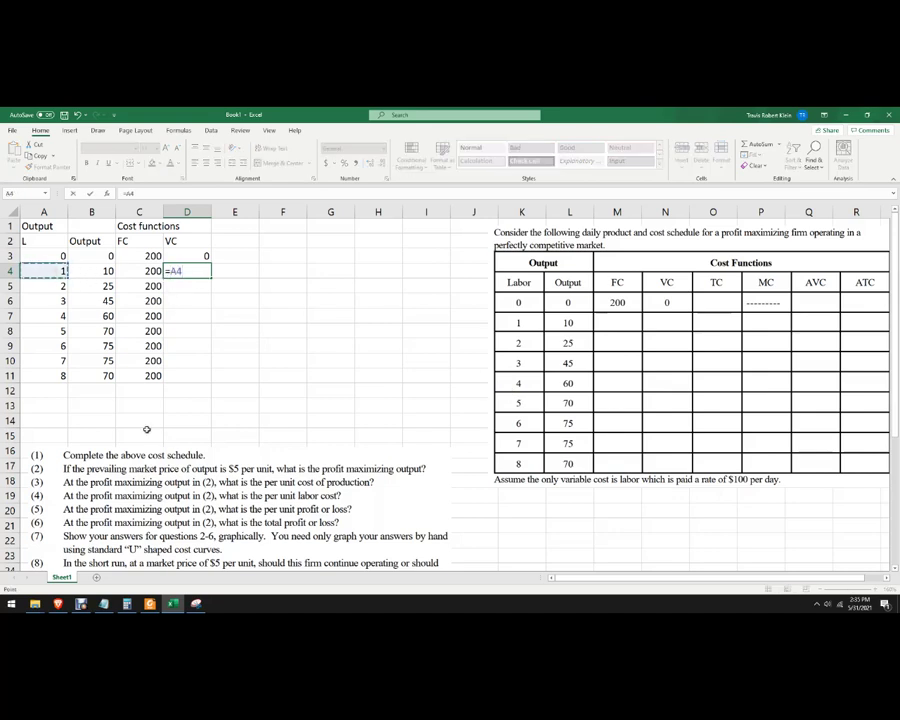
{"action": "type", "text": "*100"}
{"action": "key", "text": "Return"}
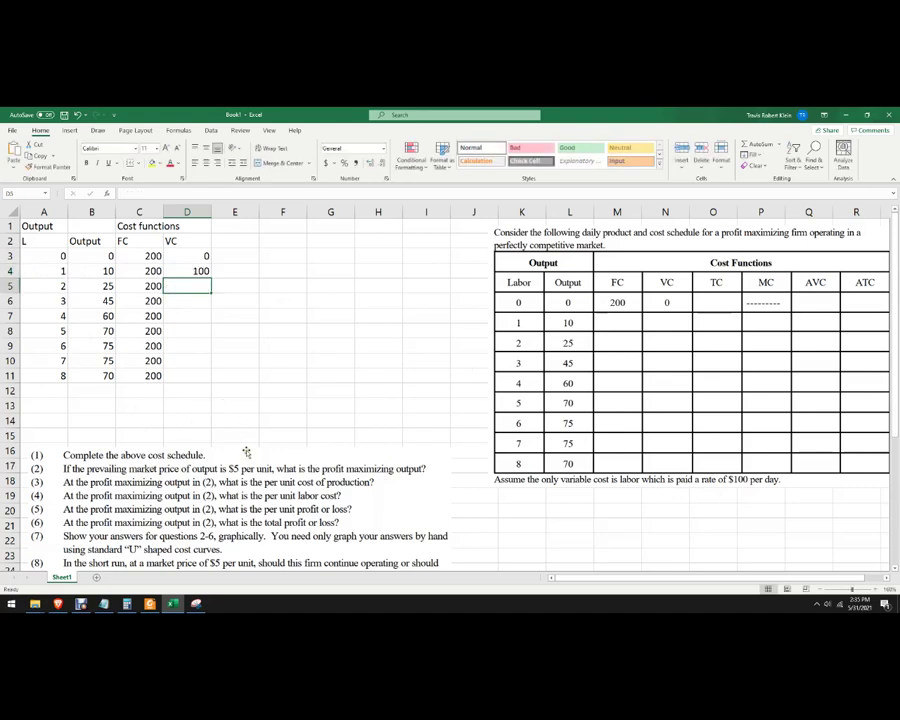
{"action": "left_click", "coordinate": [192, 269]}
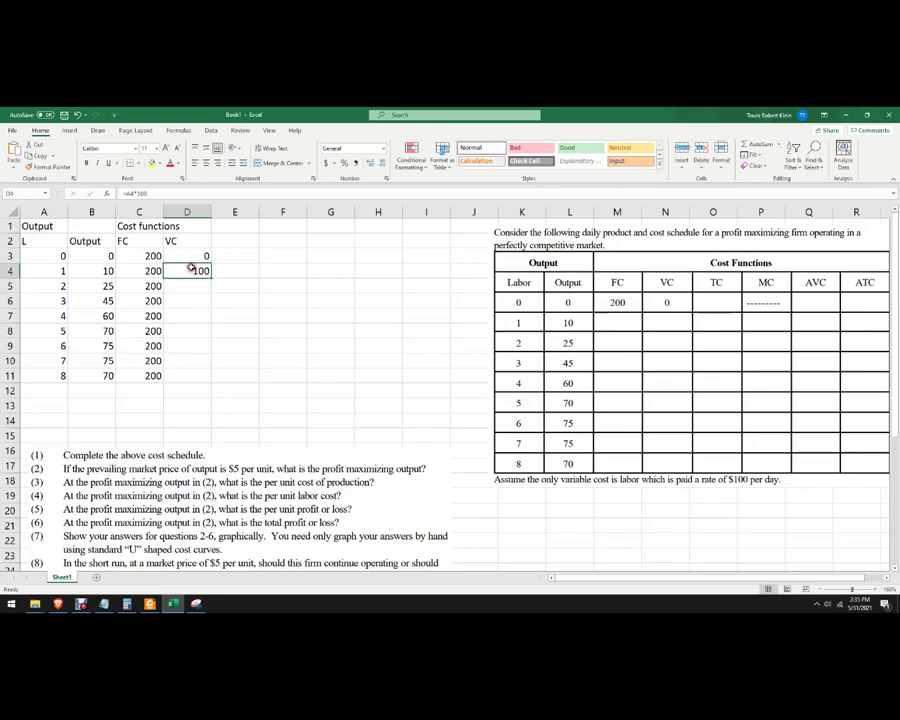
Insert a blank row above the "Output" and "Cost functions" headings in row 1.
{"action": "left_click", "coordinate": [9, 226]}
{"action": "right_click", "coordinate": [9, 226]}
{"action": "left_click", "coordinate": [52, 304]}
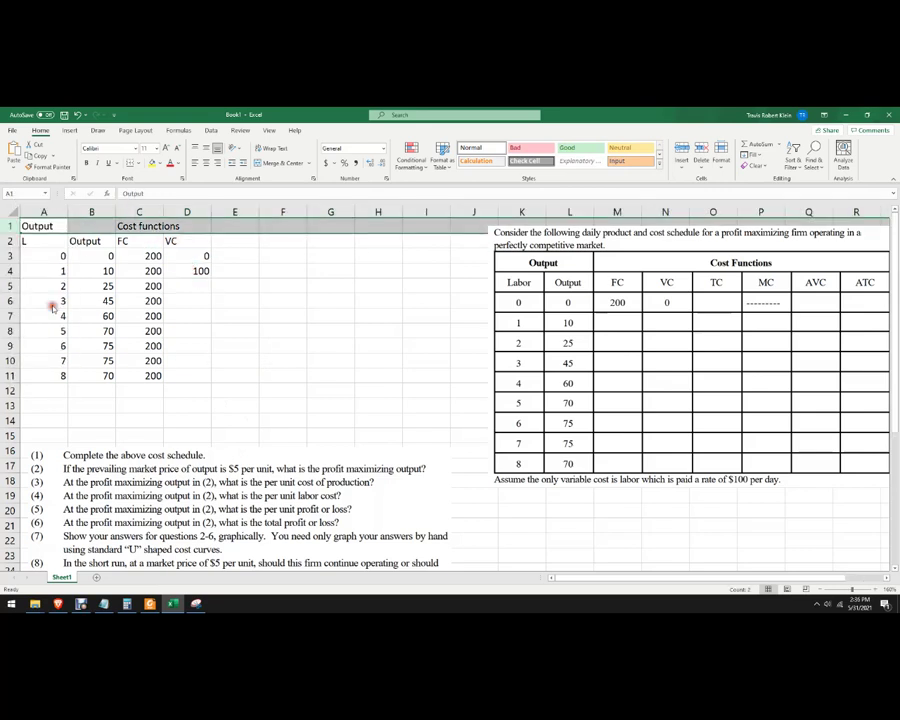
Label the wage input "W=" in A1 and enter 100 beside it in B1.
{"action": "left_click", "coordinate": [56, 227]}
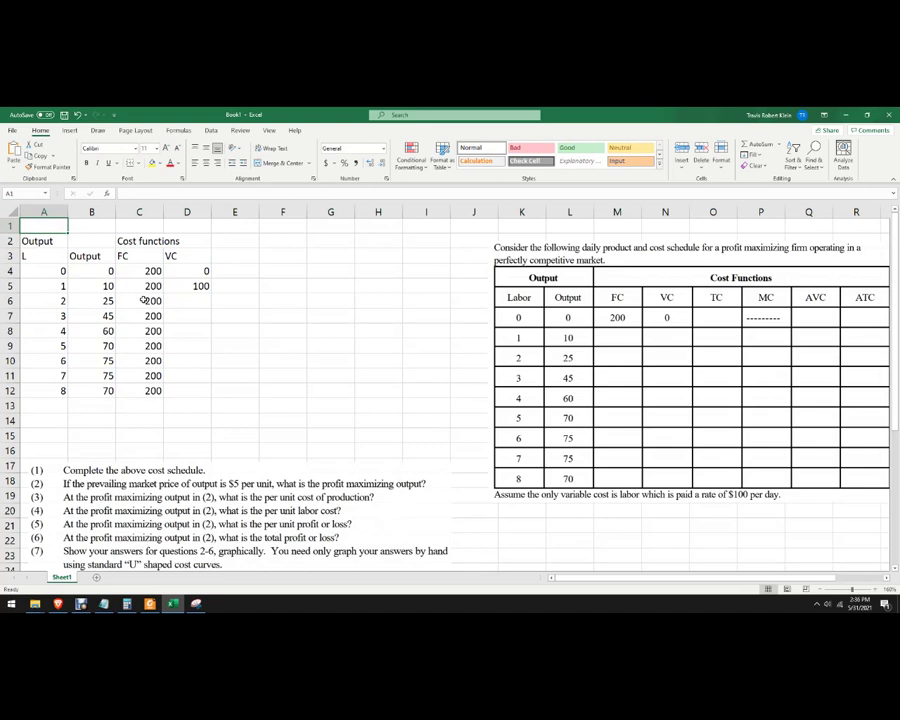
{"action": "type", "text": "W"}
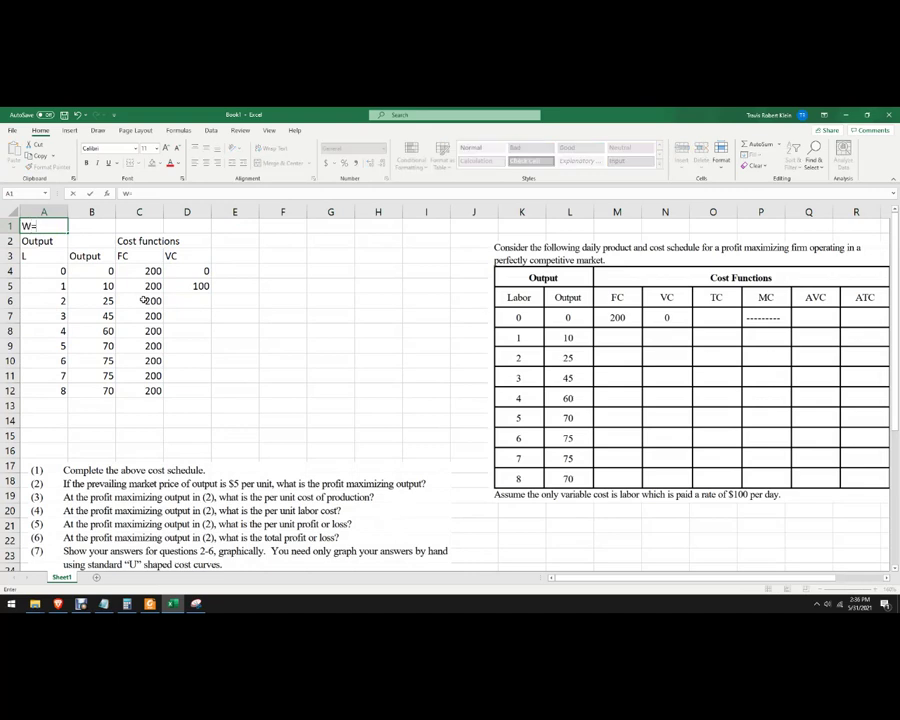
{"action": "type", "text": "="}
{"action": "key", "text": "Tab"}
{"action": "type", "text": "100"}
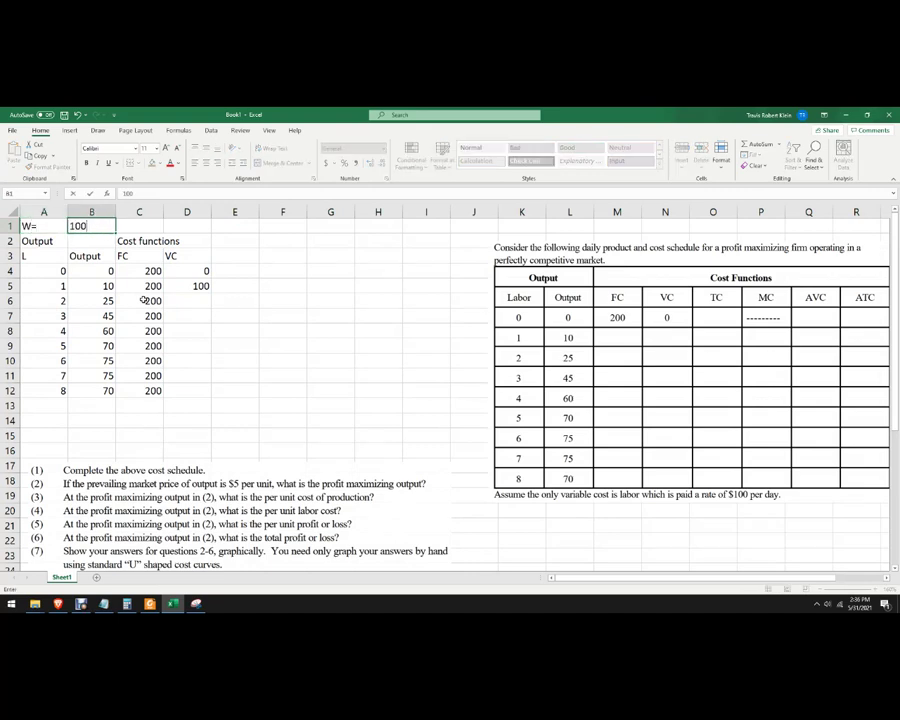
{"action": "left_click", "coordinate": [203, 328]}
Replace the variable cost in D5 with the formula =$B$1*A5, locking the wage reference.
{"action": "left_click", "coordinate": [205, 288]}
{"action": "key", "text": "Delete"}
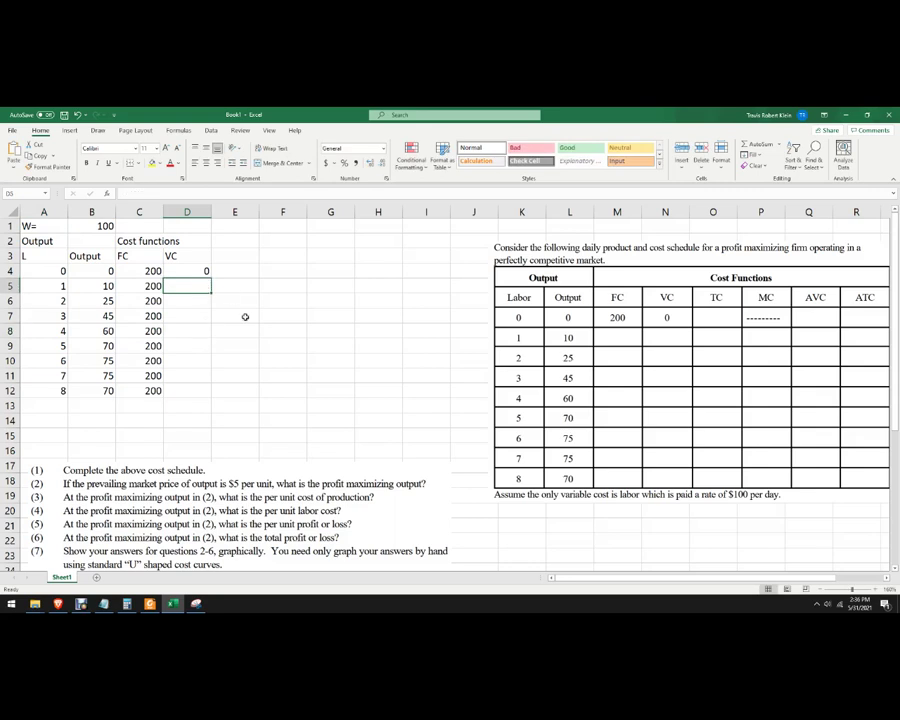
{"action": "type", "text": "="}
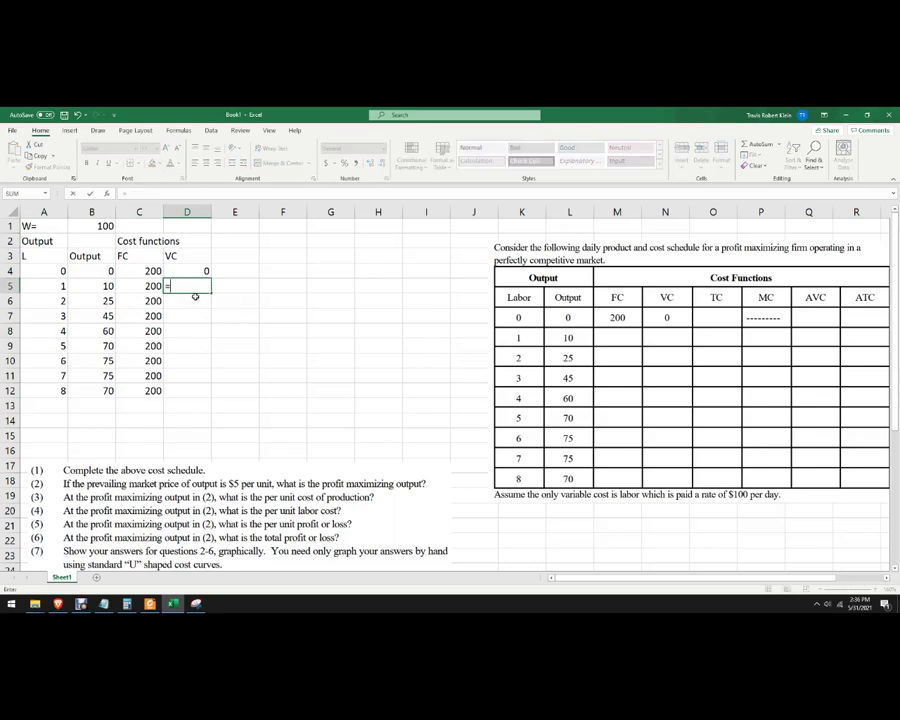
{"action": "left_click", "coordinate": [91, 226]}
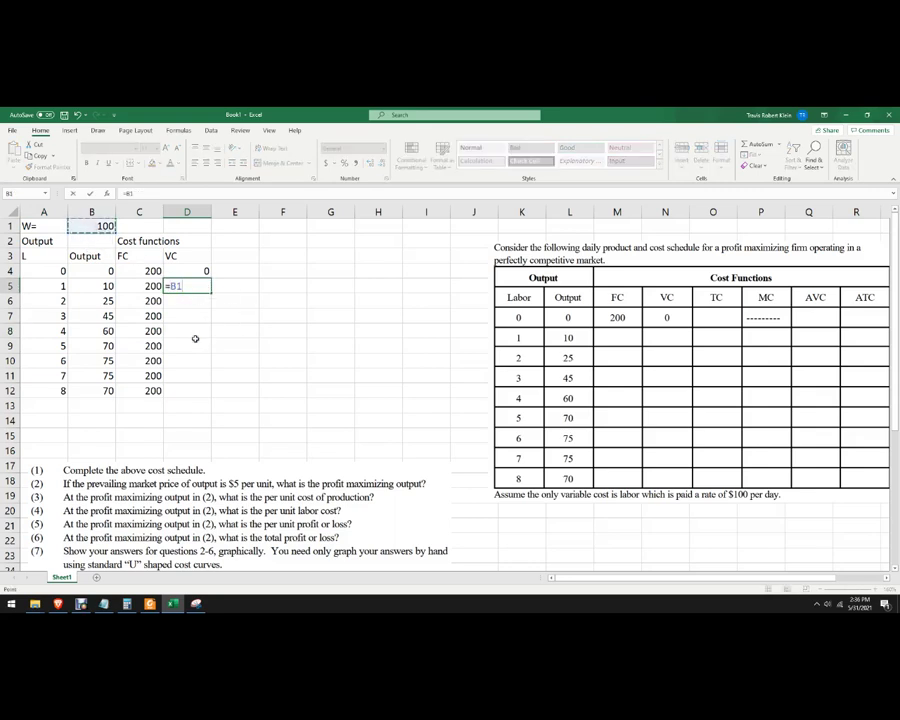
{"action": "left_click", "coordinate": [175, 286]}
{"action": "key", "text": "F4"}
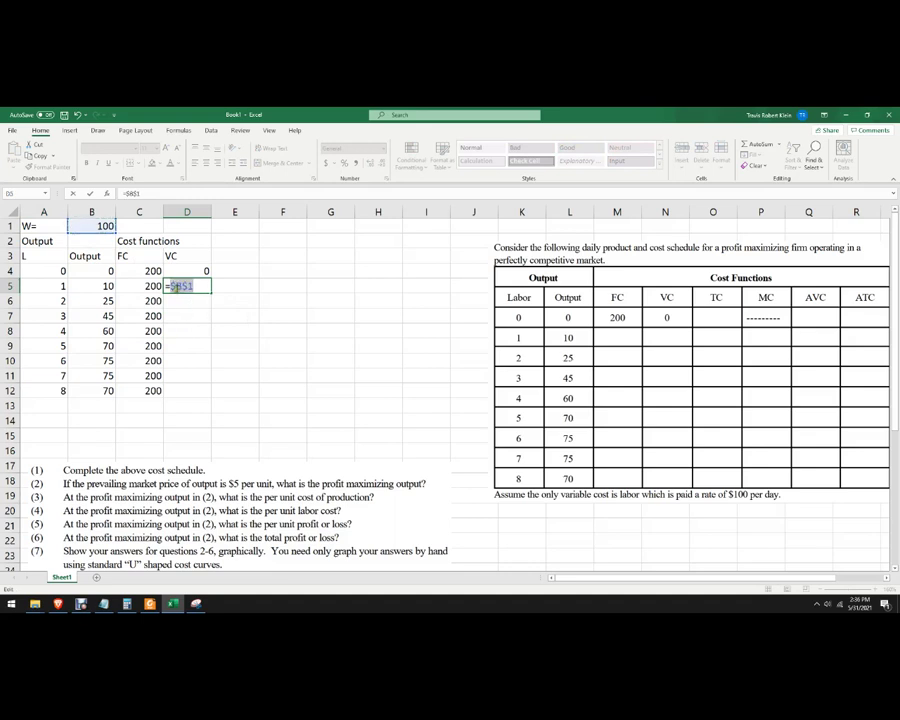
{"action": "left_click", "coordinate": [196, 289]}
{"action": "type", "text": "*"}
{"action": "left_click", "coordinate": [55, 285]}
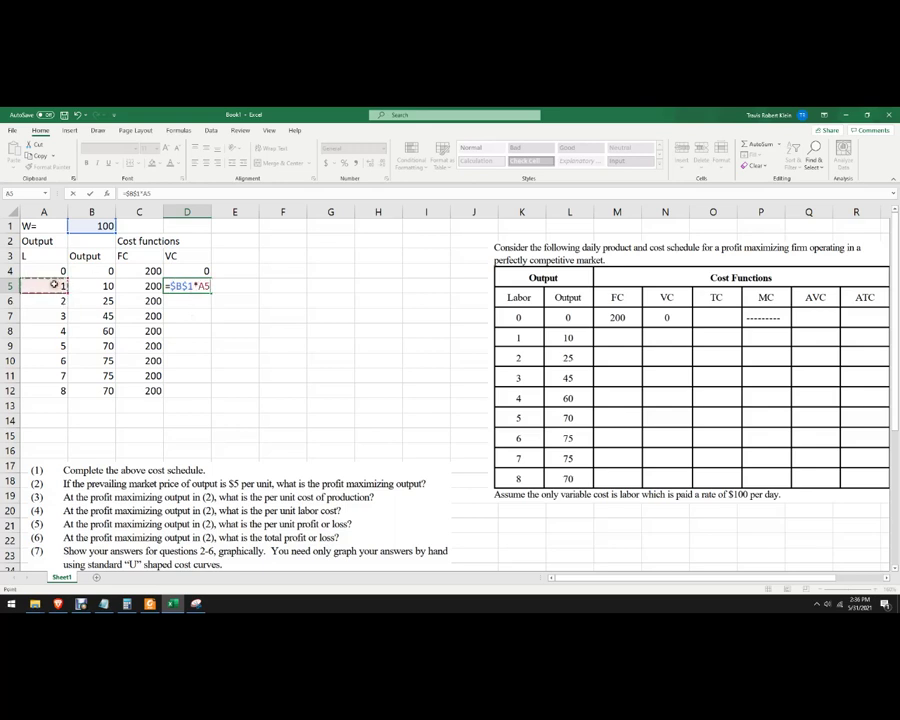
{"action": "key", "text": "Return"}
Copy the variable cost formula from D5 down through D12.
{"action": "left_click", "coordinate": [198, 286]}
{"action": "left_click_drag", "start_coordinate": [211, 294], "coordinate": [196, 398]}
{"action": "left_click", "coordinate": [267, 428]}
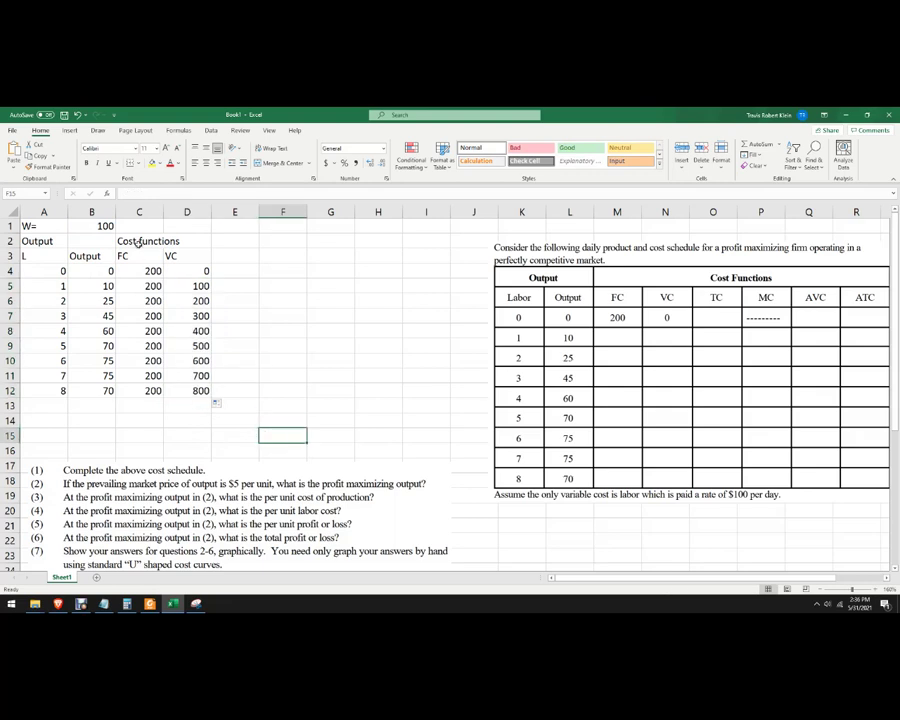
Test the wage input by setting B1 to 125, and restore it to 100.
{"action": "left_click", "coordinate": [92, 225]}
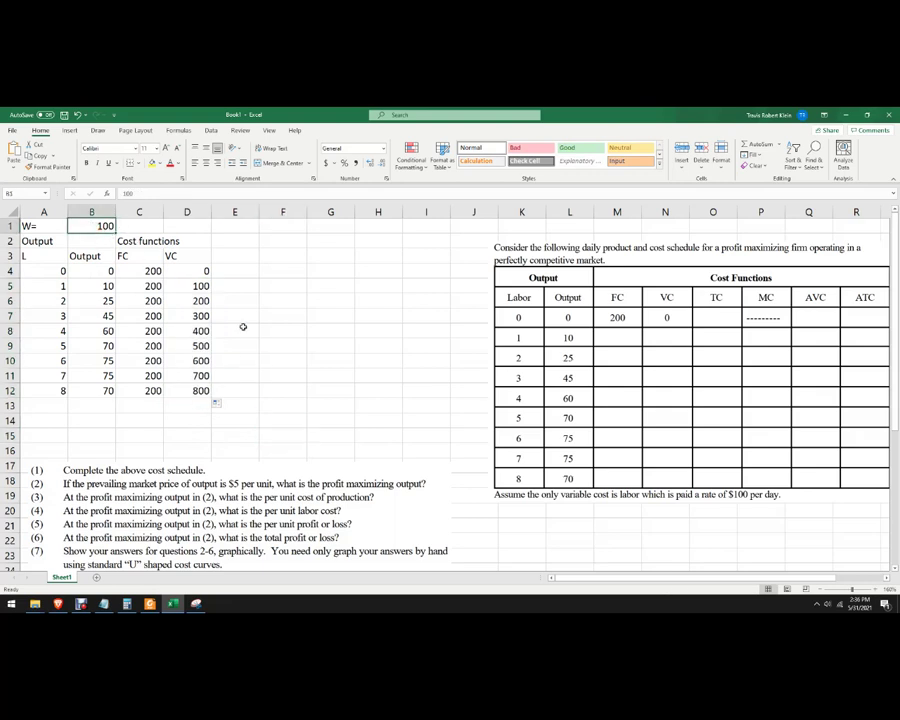
{"action": "type", "text": "12"}
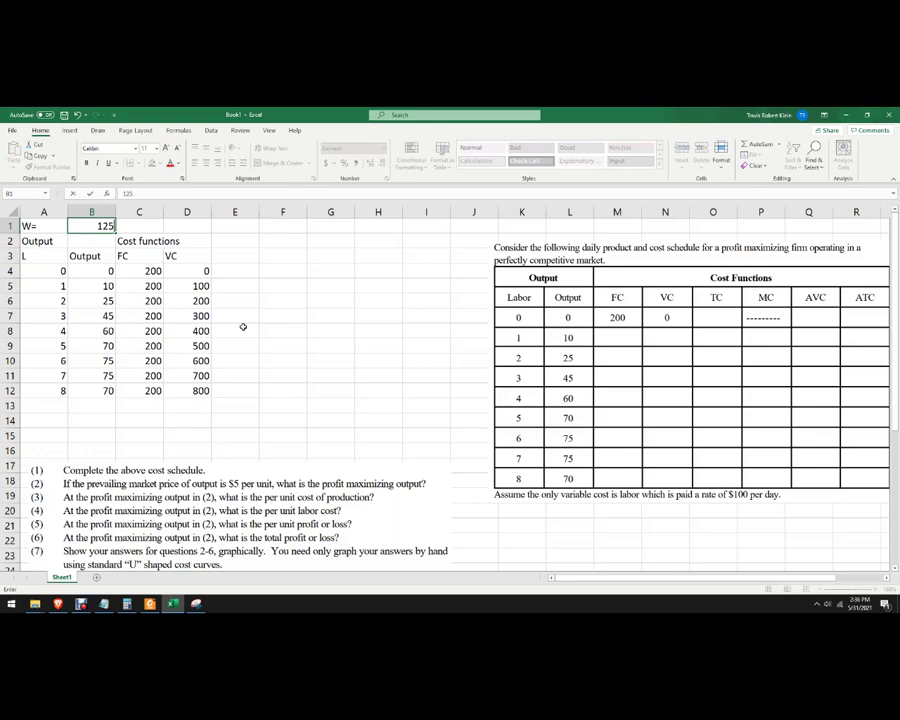
{"action": "type", "text": "5"}
{"action": "key", "text": "Return"}
{"action": "key", "text": "Up"}
{"action": "type", "text": "100"}
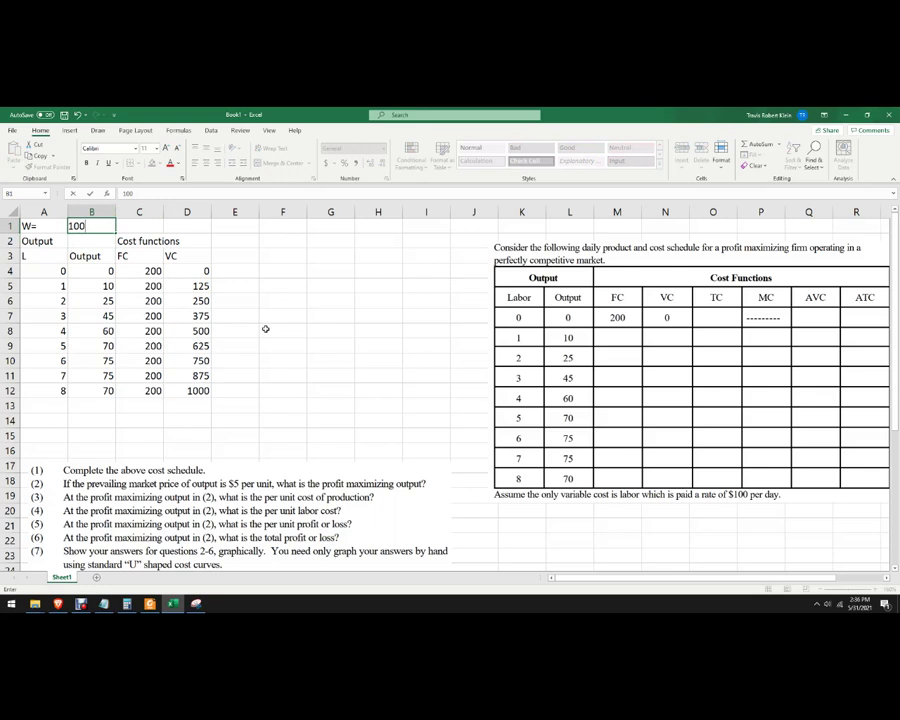
{"action": "key", "text": "Return"}
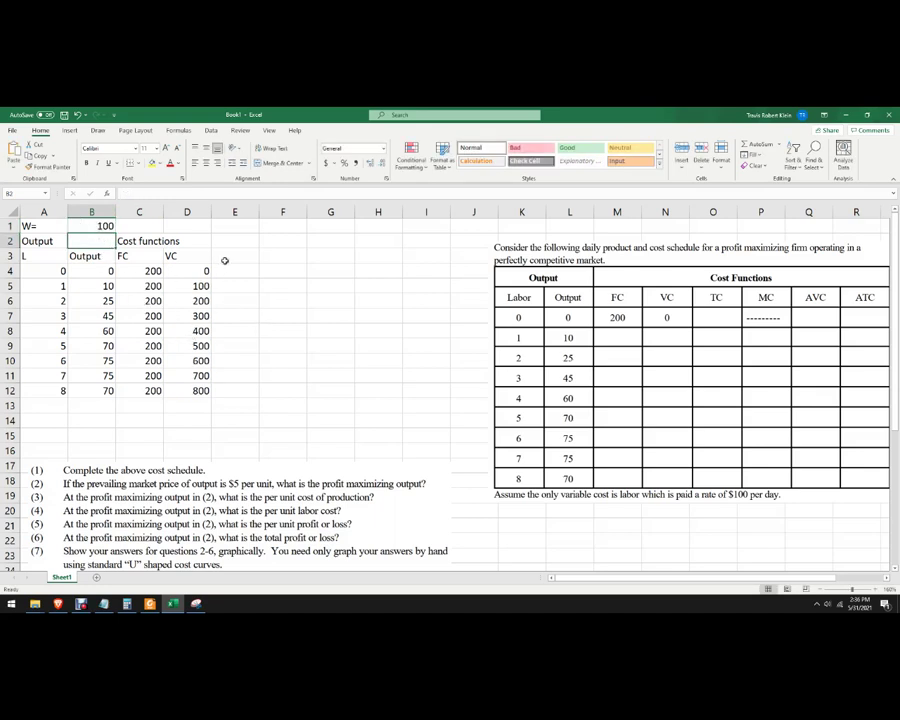
Make the column headings in row 3 bold and center them.
{"action": "left_click", "coordinate": [10, 256]}
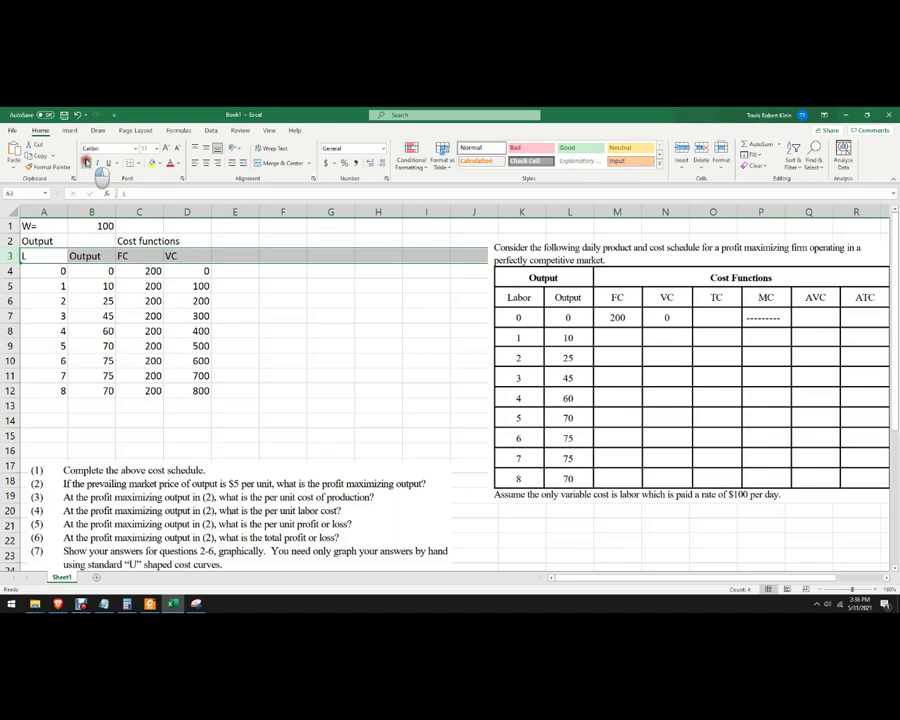
{"action": "double_click", "coordinate": [236, 258]}
{"action": "left_click", "coordinate": [13, 256]}
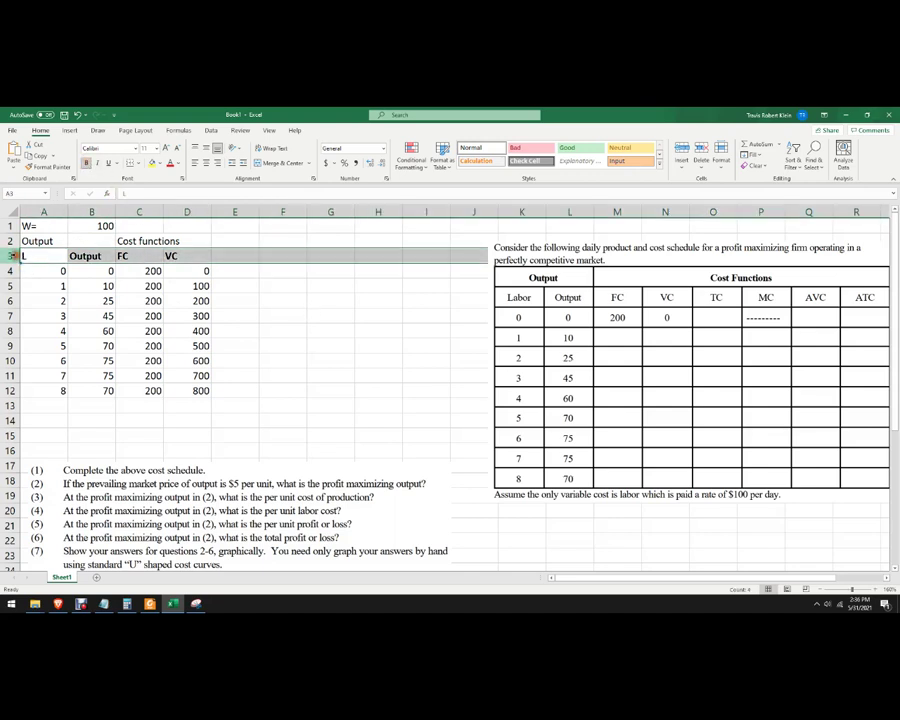
{"action": "left_click", "coordinate": [206, 162]}
Add the column headings "TC", "MC", "AVC" and "ATC" in cells E3 through H3.
{"action": "left_click", "coordinate": [235, 256]}
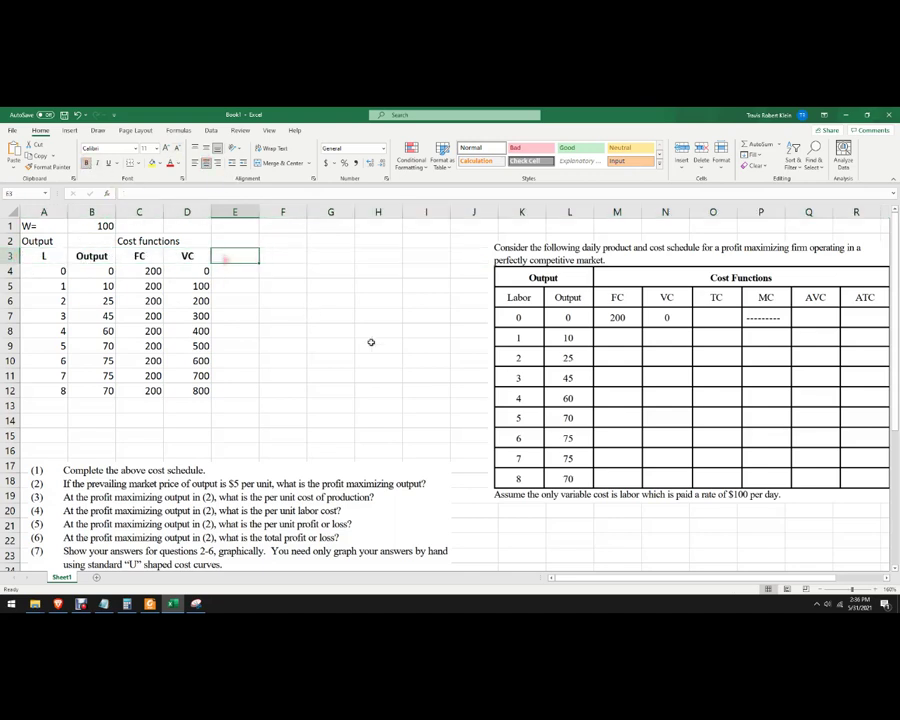
{"action": "type", "text": "TC"}
{"action": "key", "text": "Tab"}
{"action": "type", "text": "MC"}
{"action": "key", "text": "Tab"}
{"action": "type", "text": "AV"}
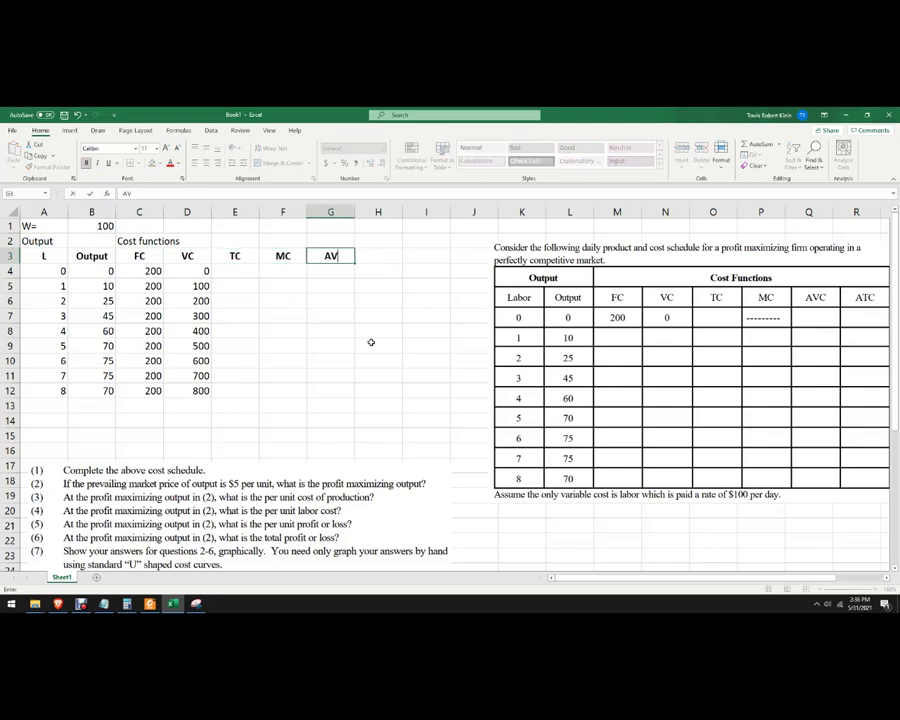
{"action": "type", "text": "C"}
{"action": "key", "text": "Tab"}
{"action": "type", "text": "ATC"}
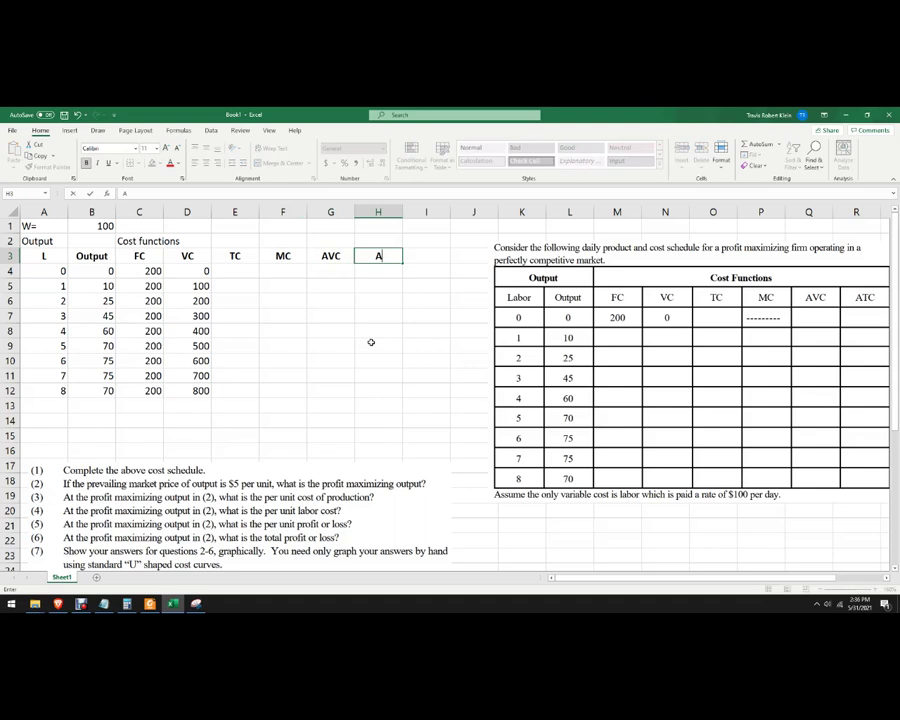
{"action": "left_click", "coordinate": [376, 316]}
Enter N/A for marginal cost in F4 and copy it across to the AVC and ATC cells G4 and H4.
{"action": "left_click", "coordinate": [283, 271]}
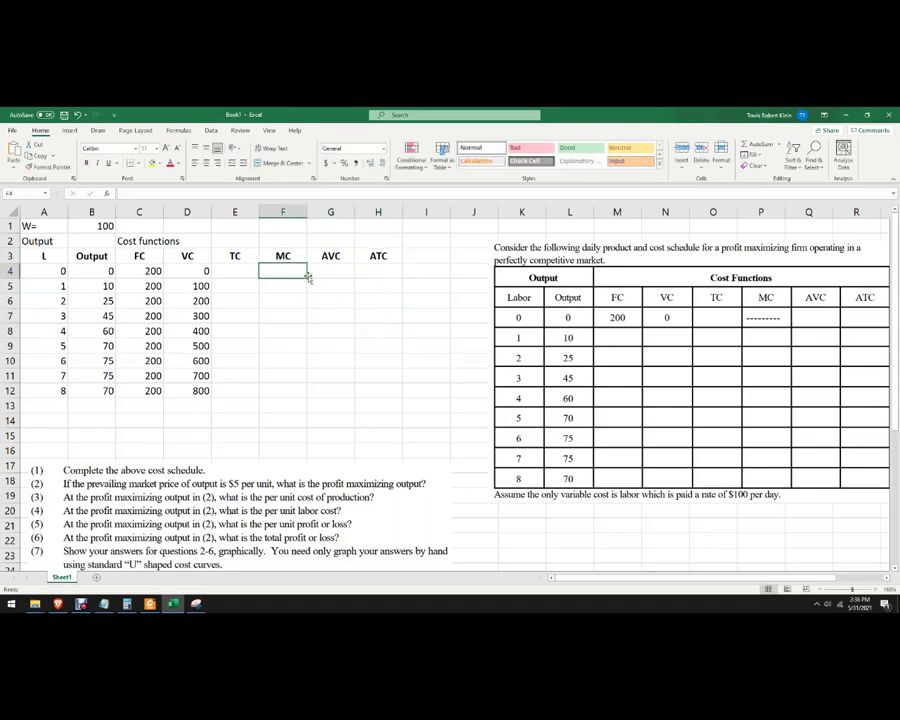
{"action": "type", "text": "N/A"}
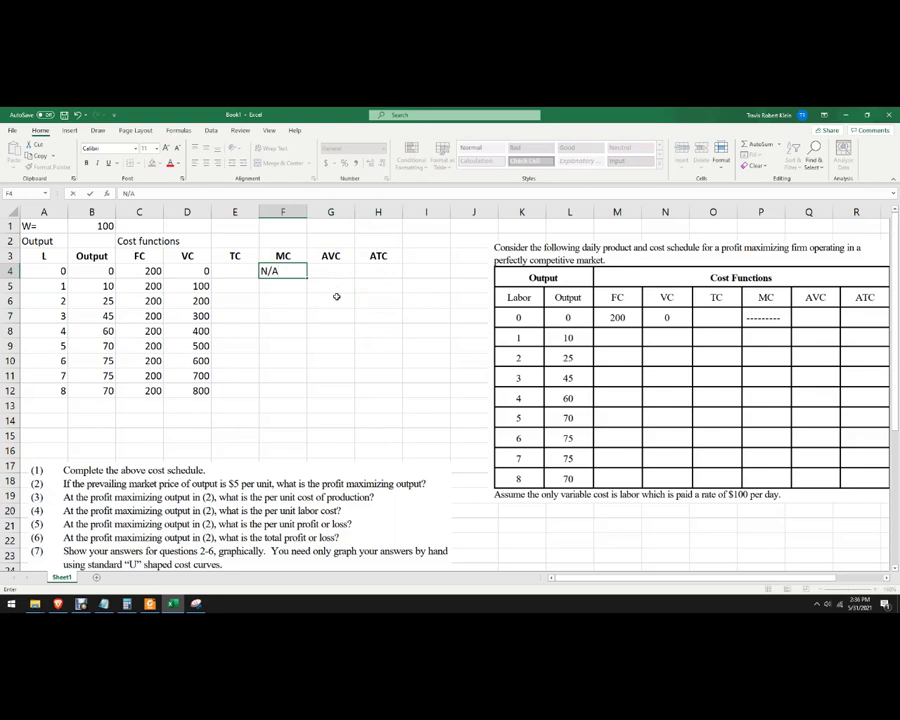
{"action": "key", "text": "Tab"}
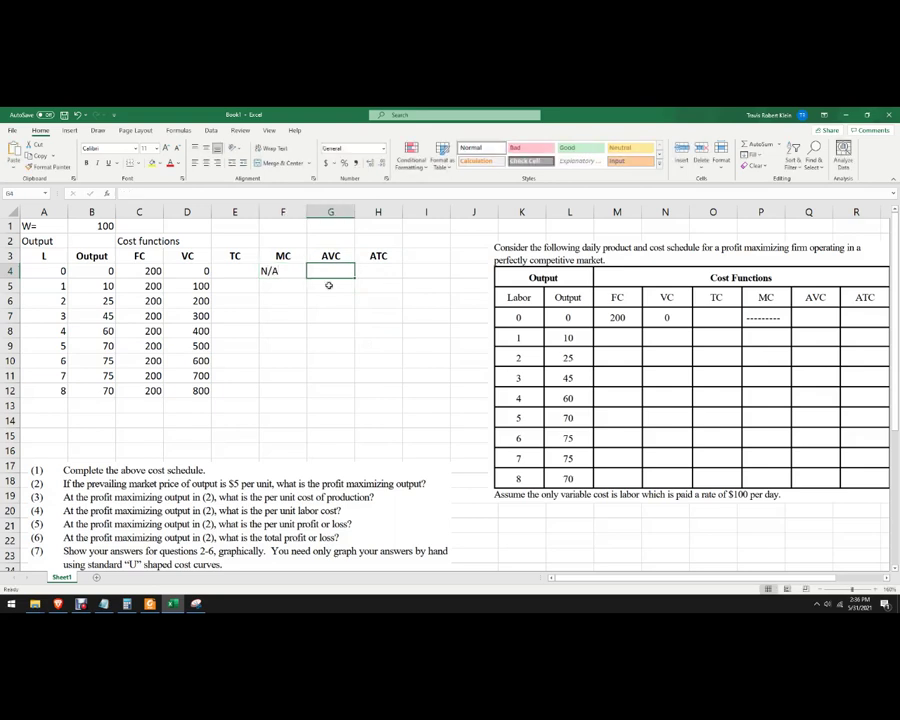
{"action": "left_click", "coordinate": [300, 271]}
{"action": "left_click_drag", "start_coordinate": [305, 278], "coordinate": [381, 278]}
{"action": "left_click", "coordinate": [379, 328]}
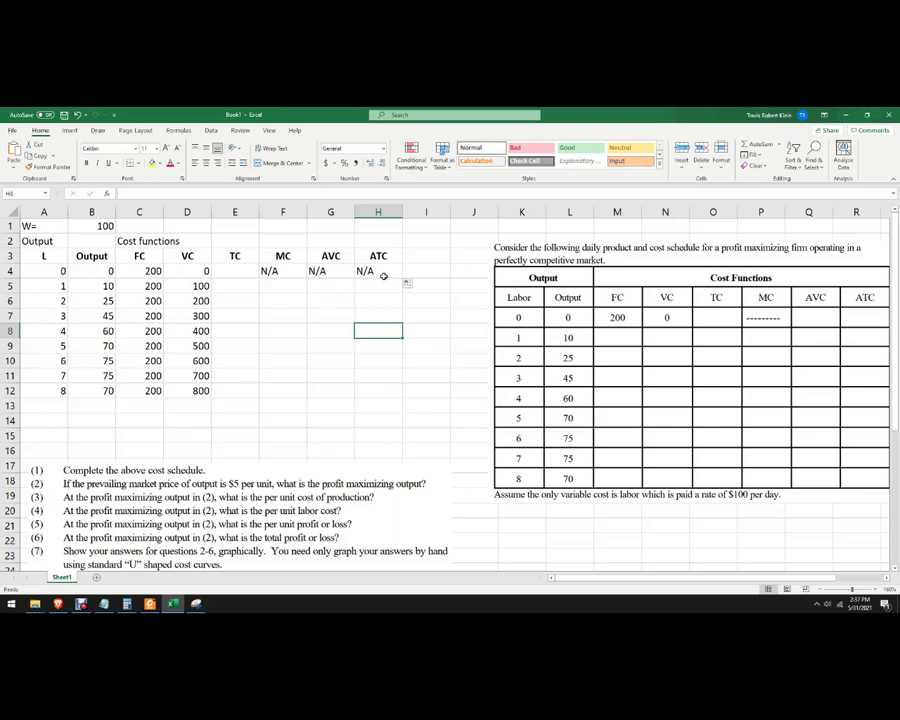
Calculate the total cost for zero labor in E4 with the formula =C4+D4.
{"action": "left_click", "coordinate": [237, 270]}
{"action": "type", "text": "="}
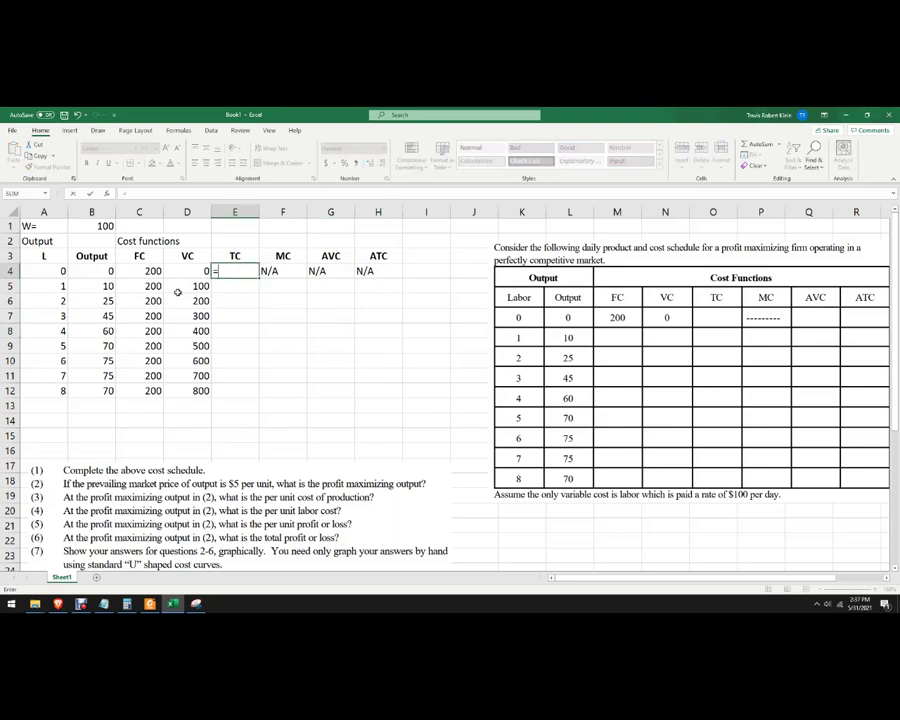
{"action": "left_click", "coordinate": [153, 271]}
{"action": "type", "text": "+"}
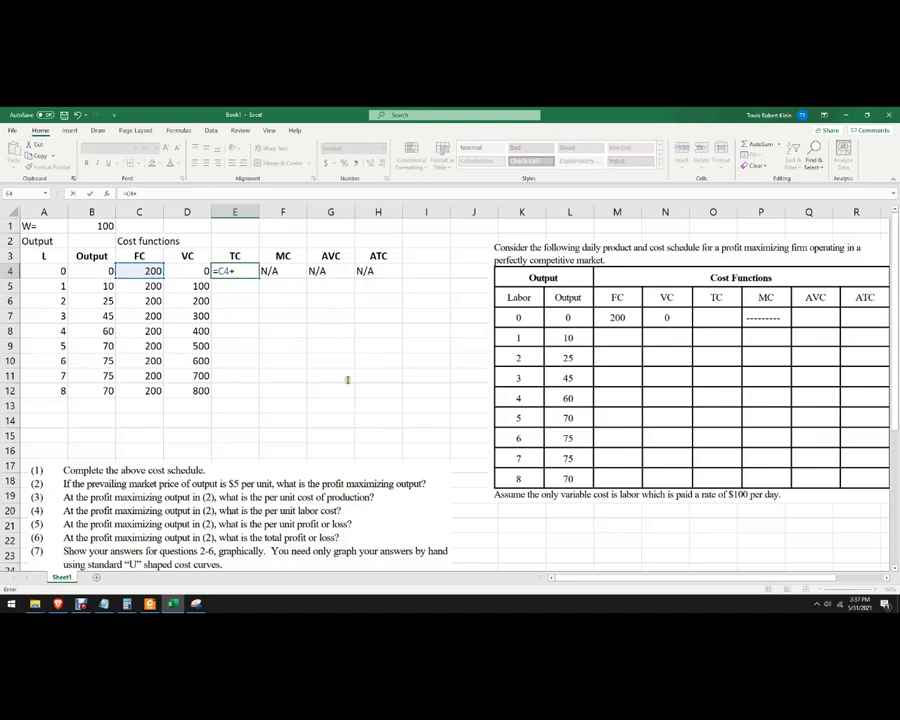
{"action": "left_click", "coordinate": [198, 270]}
{"action": "key", "text": "Return"}
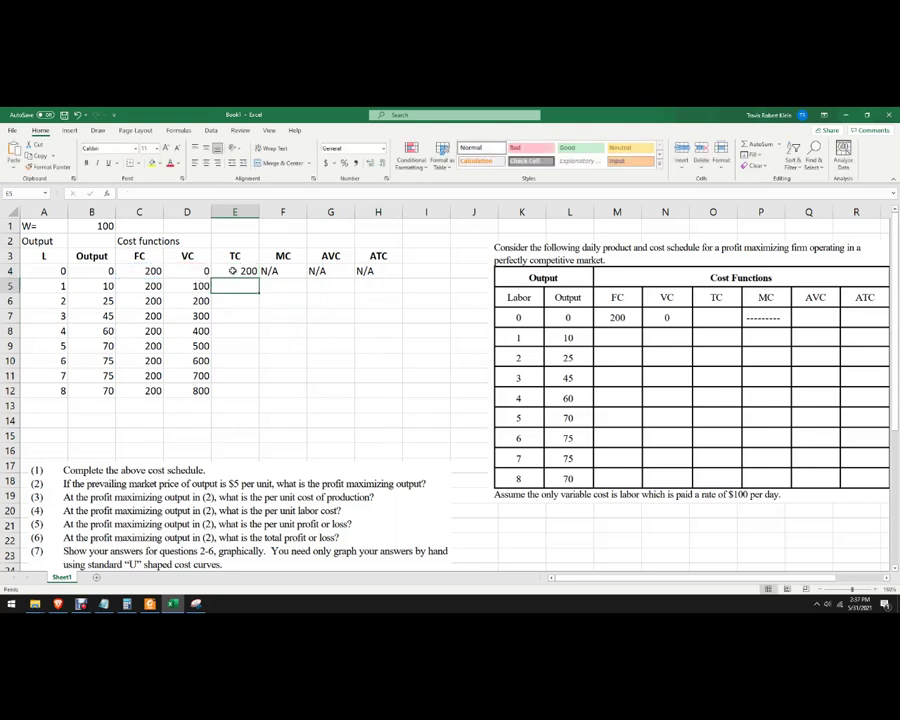
Copy the total cost formula from E4 down through E12.
{"action": "left_click", "coordinate": [240, 271]}
{"action": "left_click_drag", "start_coordinate": [259, 279], "coordinate": [260, 394]}
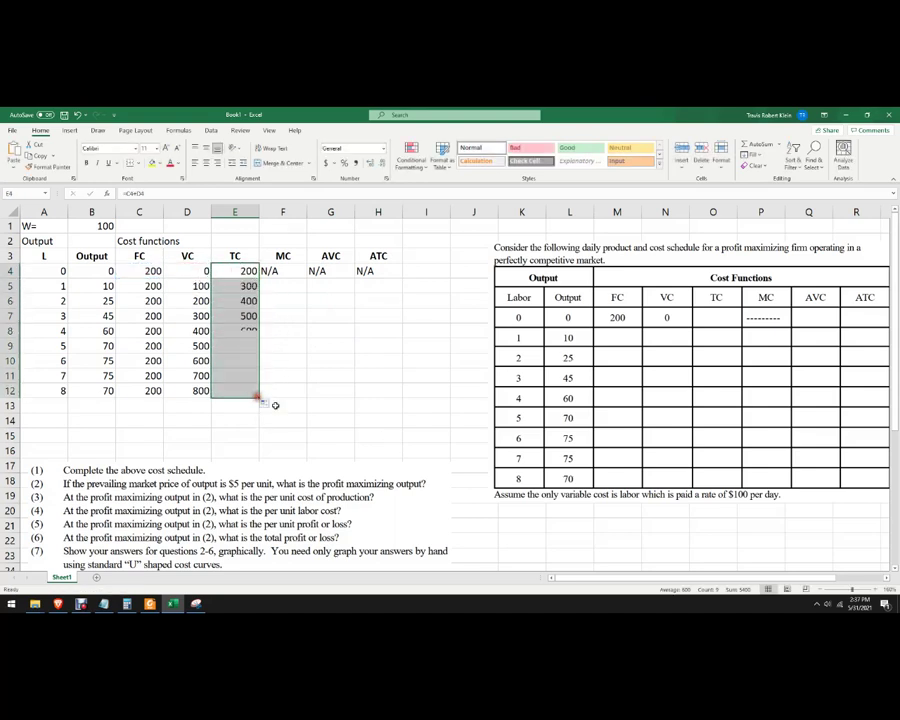
{"action": "left_click", "coordinate": [336, 358]}
Merge and center the "Cost functions" heading across C2:H2 and make it bold.
{"action": "left_click", "coordinate": [287, 286]}
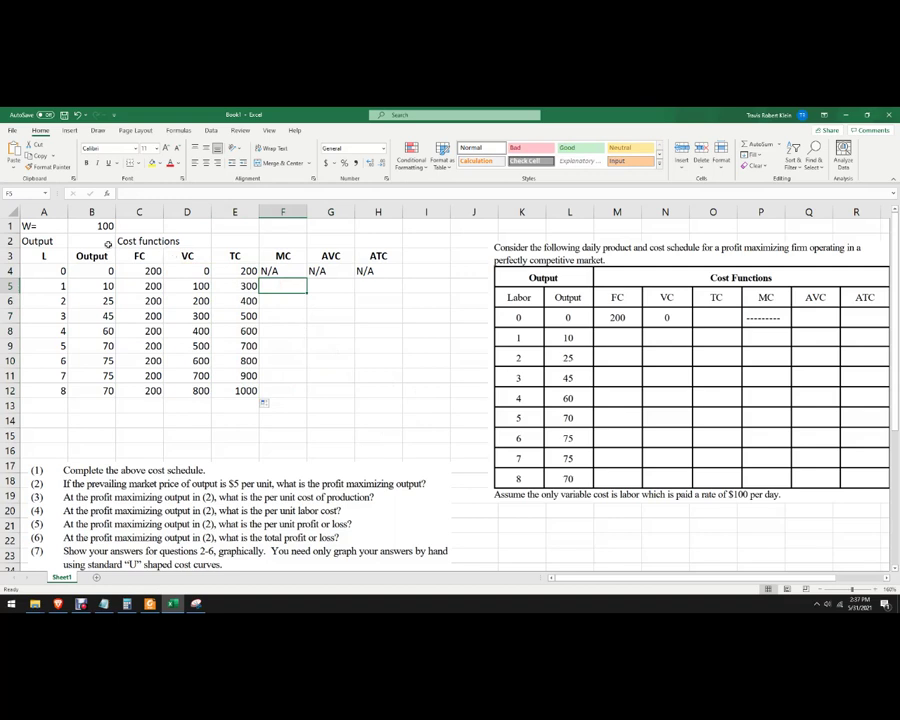
{"action": "left_click_drag", "start_coordinate": [121, 241], "coordinate": [394, 240]}
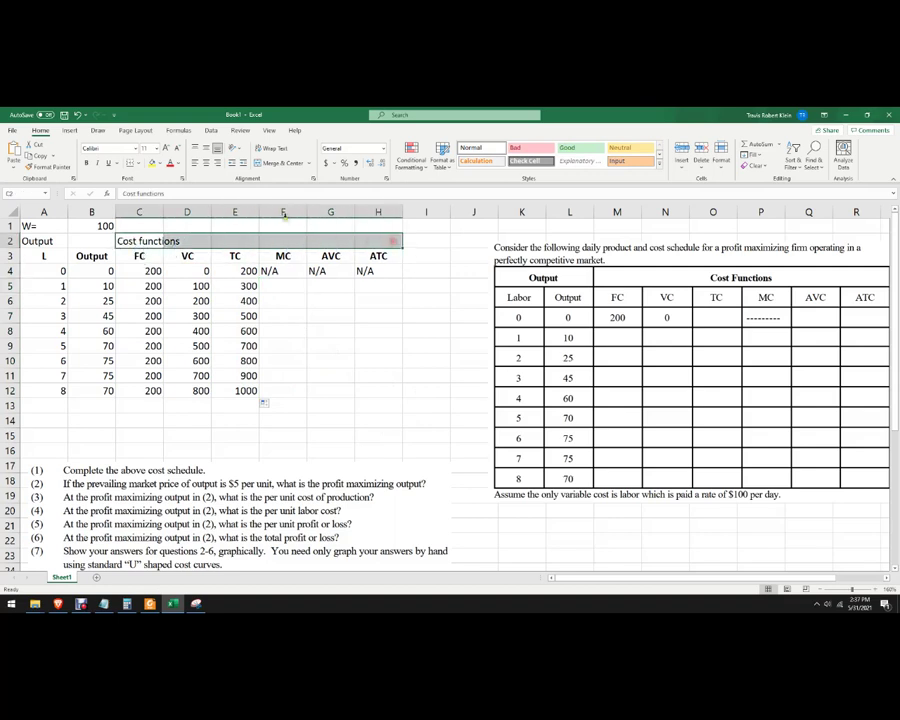
{"action": "left_click", "coordinate": [276, 165]}
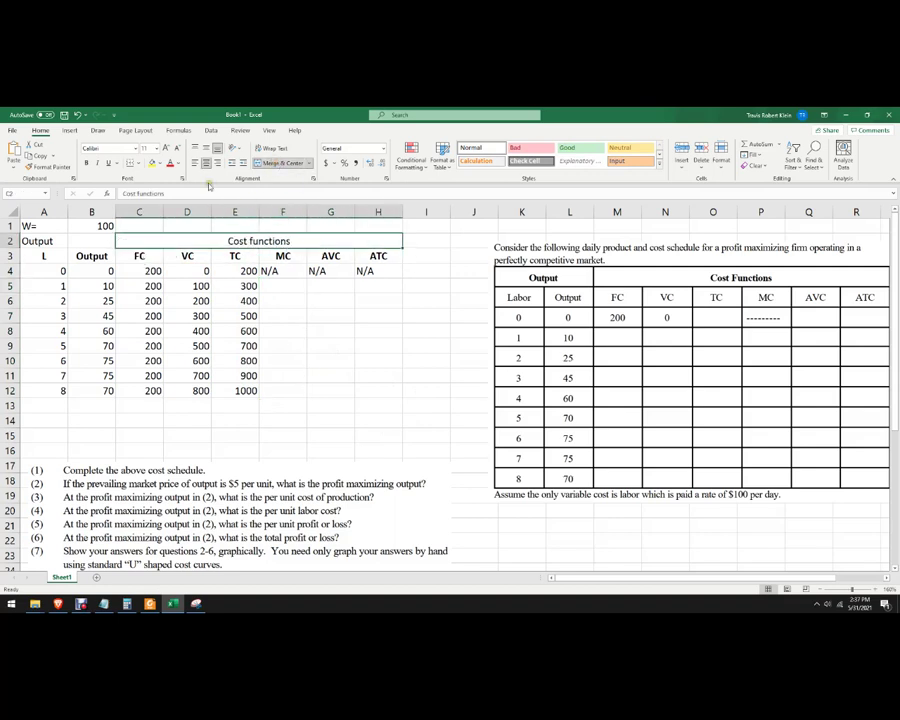
{"action": "left_click", "coordinate": [87, 162]}
Merge and center the "Output" heading across A2:B2 and make it bold.
{"action": "left_click_drag", "start_coordinate": [31, 242], "coordinate": [76, 239]}
{"action": "key", "text": "alt+h"}
{"action": "key", "text": "m"}
{"action": "key", "text": "c"}
{"action": "left_click", "coordinate": [86, 163]}
{"action": "left_click", "coordinate": [311, 332]}
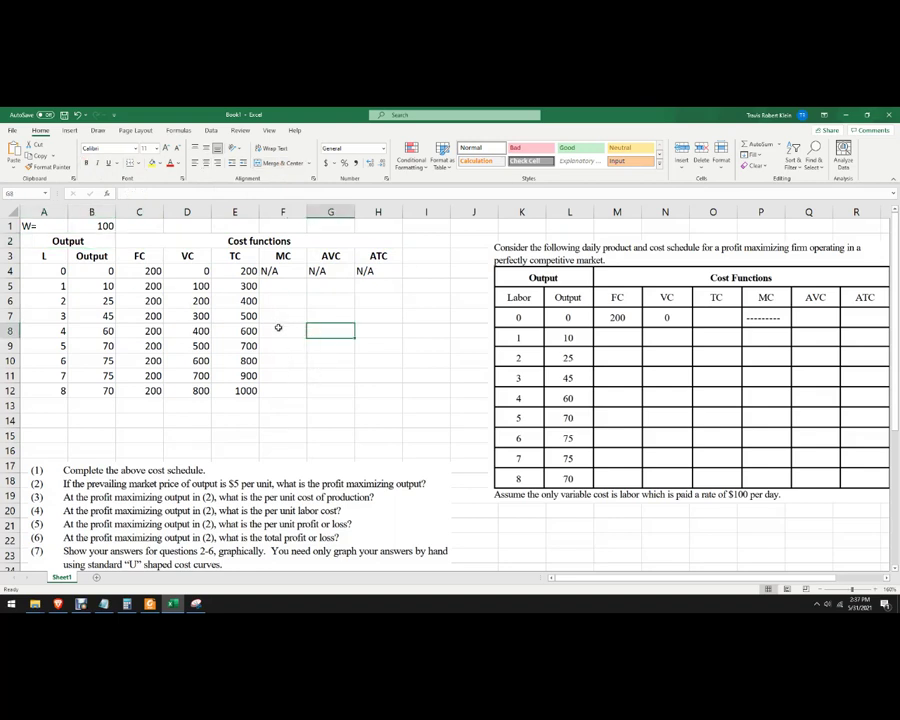
Calculate the marginal cost in F5 with the formula =(E5-E4)/(B5-B4).
{"action": "left_click", "coordinate": [282, 286]}
{"action": "type", "text": "="}
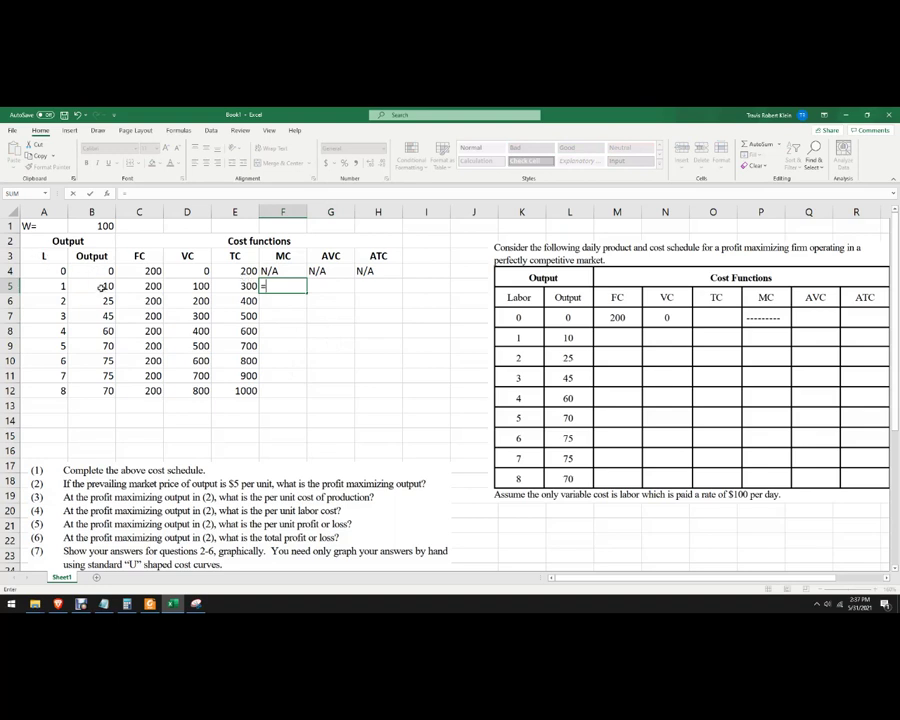
{"action": "left_click", "coordinate": [245, 286]}
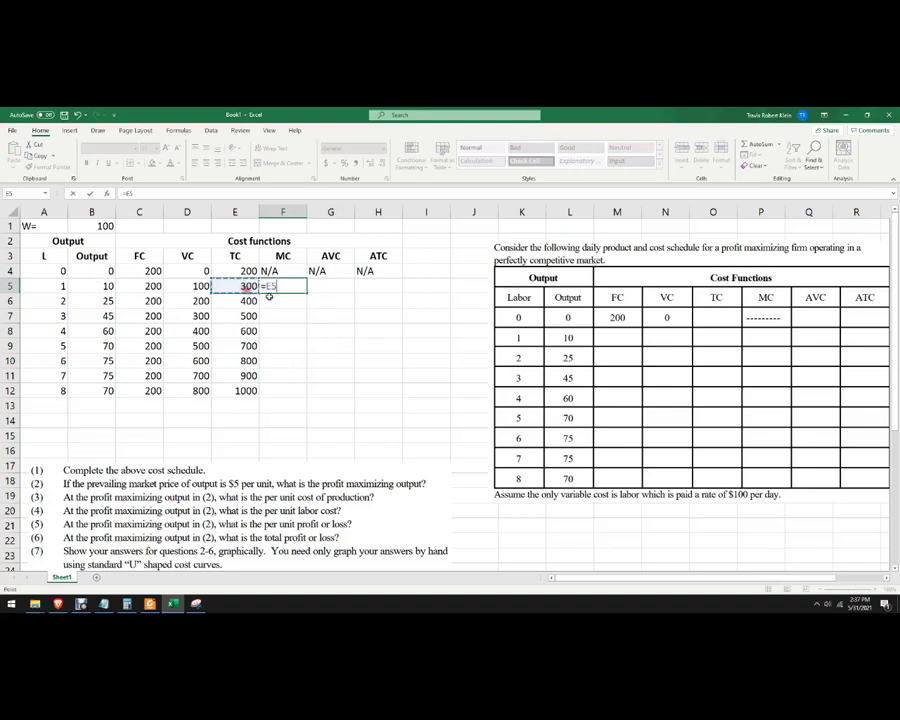
{"action": "type", "text": "-"}
{"action": "key", "text": "Left"}
{"action": "key", "text": "Up"}
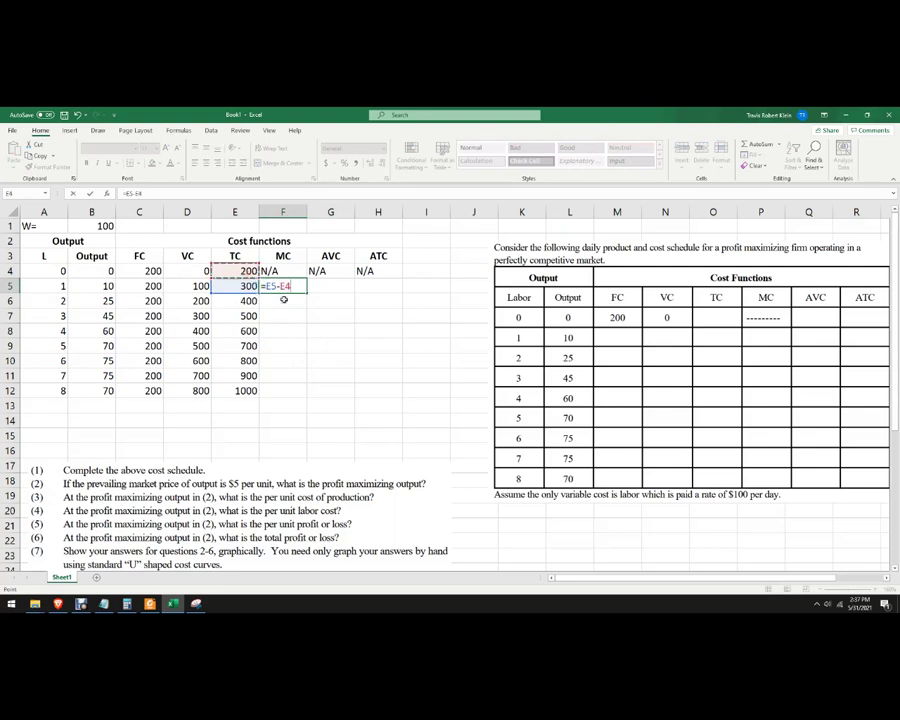
{"action": "type", "text": ")"}
{"action": "left_click", "coordinate": [267, 288]}
{"action": "type", "text": "("}
{"action": "left_click", "coordinate": [104, 286]}
{"action": "type", "text": "-"}
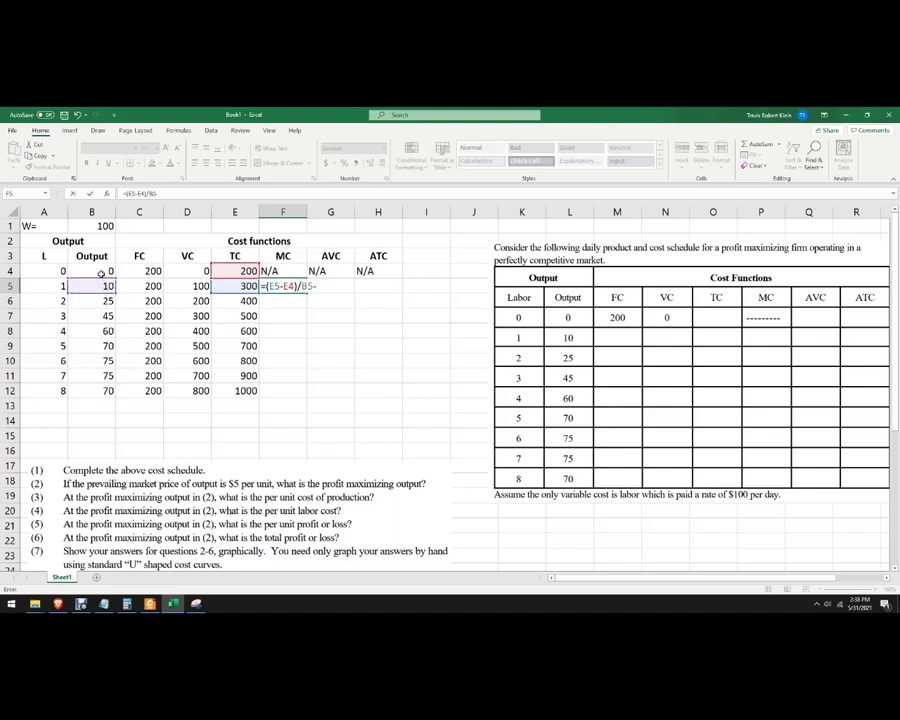
{"action": "left_click", "coordinate": [104, 271]}
{"action": "left_click", "coordinate": [313, 288]}
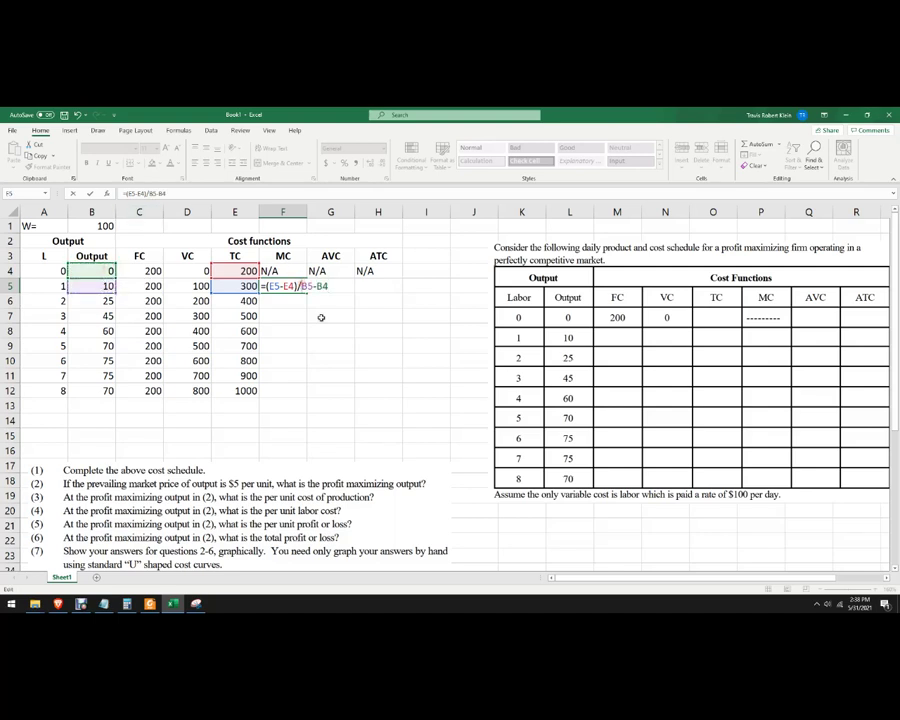
{"action": "type", "text": "("}
{"action": "type", "text": ")"}
{"action": "key", "text": "Return"}
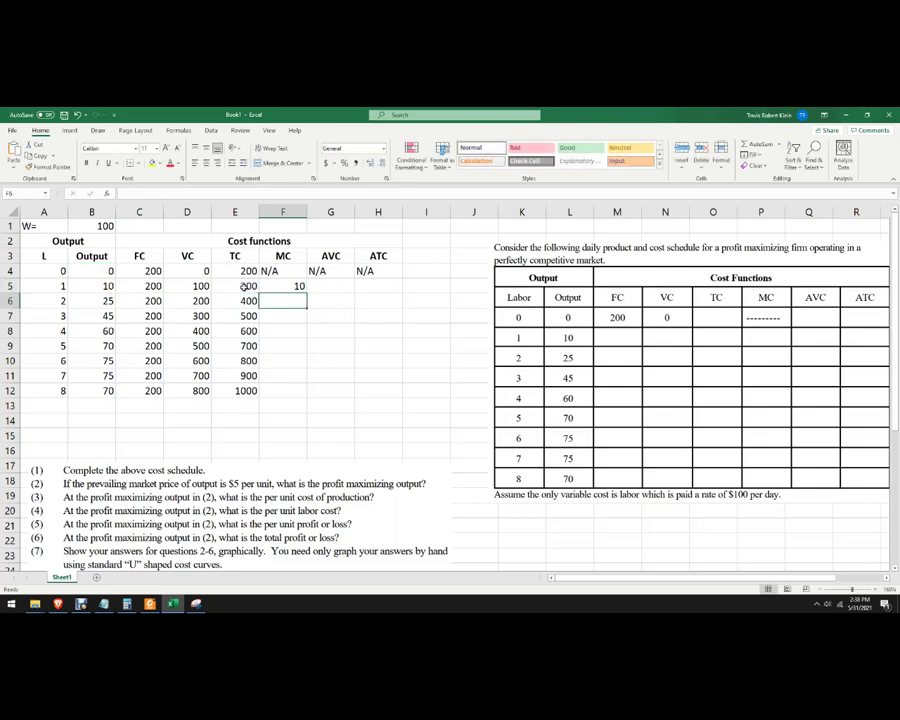
Copy the marginal cost formula from F5 down through F12 and inspect the formula in F11.
{"action": "left_click", "coordinate": [298, 287]}
{"action": "left_click_drag", "start_coordinate": [306, 293], "coordinate": [310, 397]}
{"action": "left_click", "coordinate": [365, 375]}
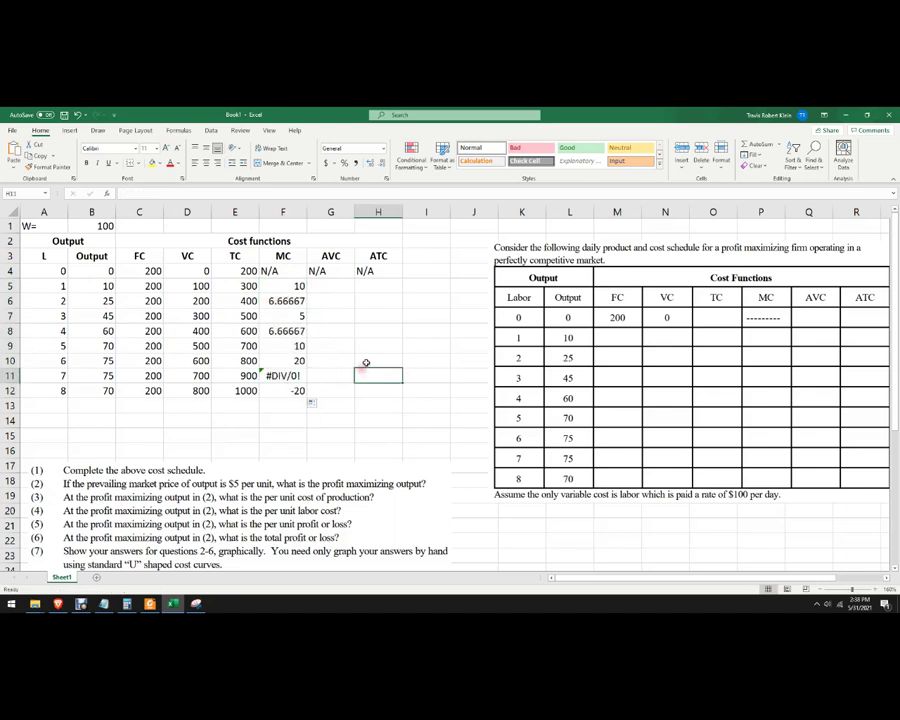
{"action": "left_click", "coordinate": [285, 376]}
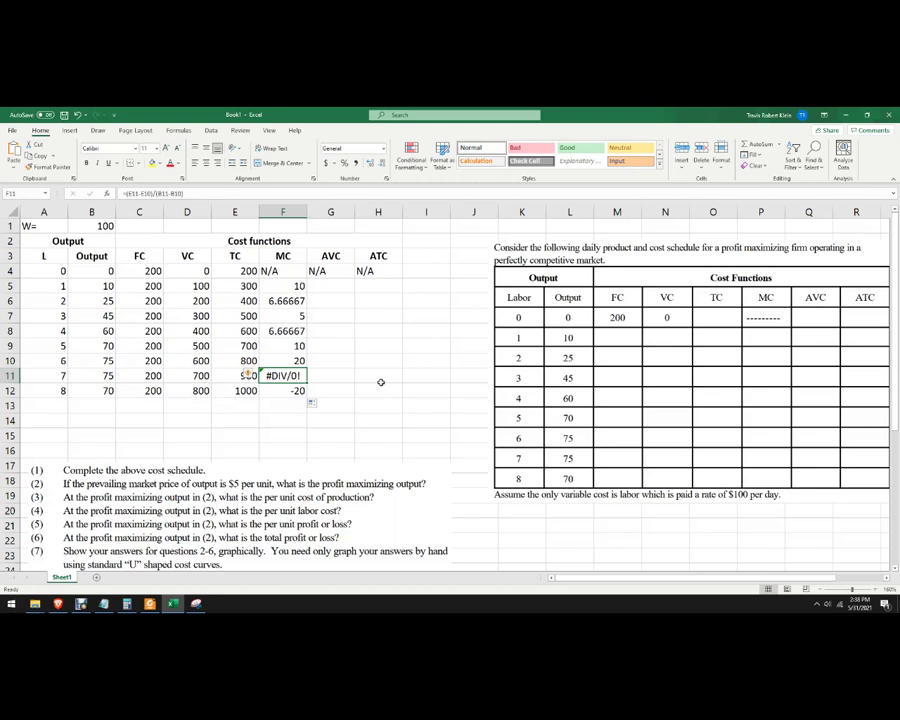
Enter 20 as the marginal cost in F11 and inspect the formula in F12.
{"action": "type", "text": "20"}
{"action": "key", "text": "Return"}
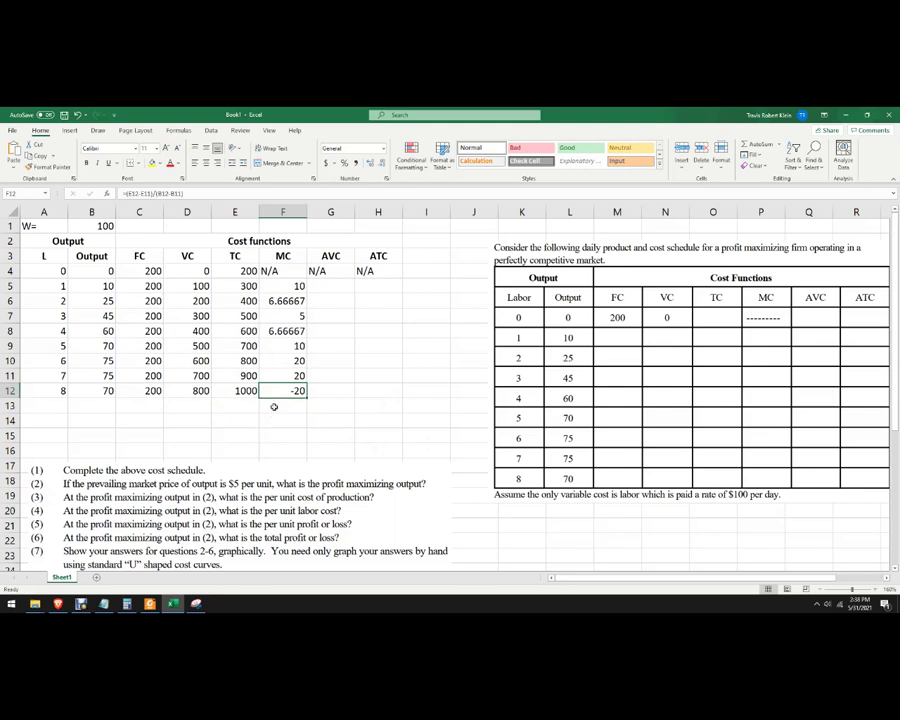
{"action": "left_click", "coordinate": [190, 193]}
{"action": "key", "text": "Escape"}
Wrap the total cost difference in the F5 marginal cost formula in ABS, making it =ABS(E5-E4)/(B5-B4).
{"action": "left_click", "coordinate": [282, 287]}
{"action": "key", "text": "F2"}
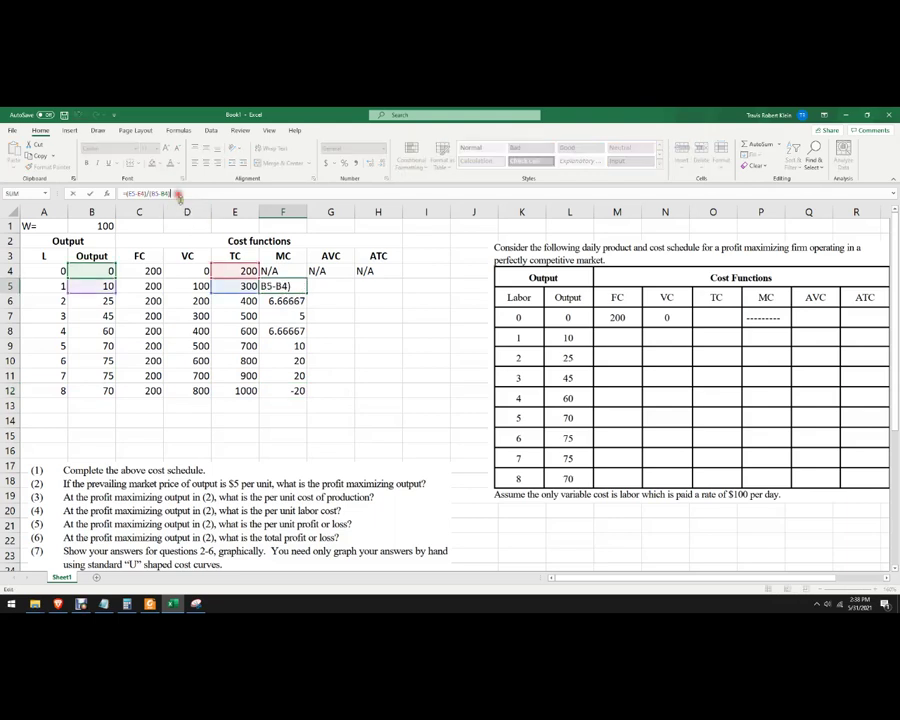
{"action": "type", "text": "ab"}
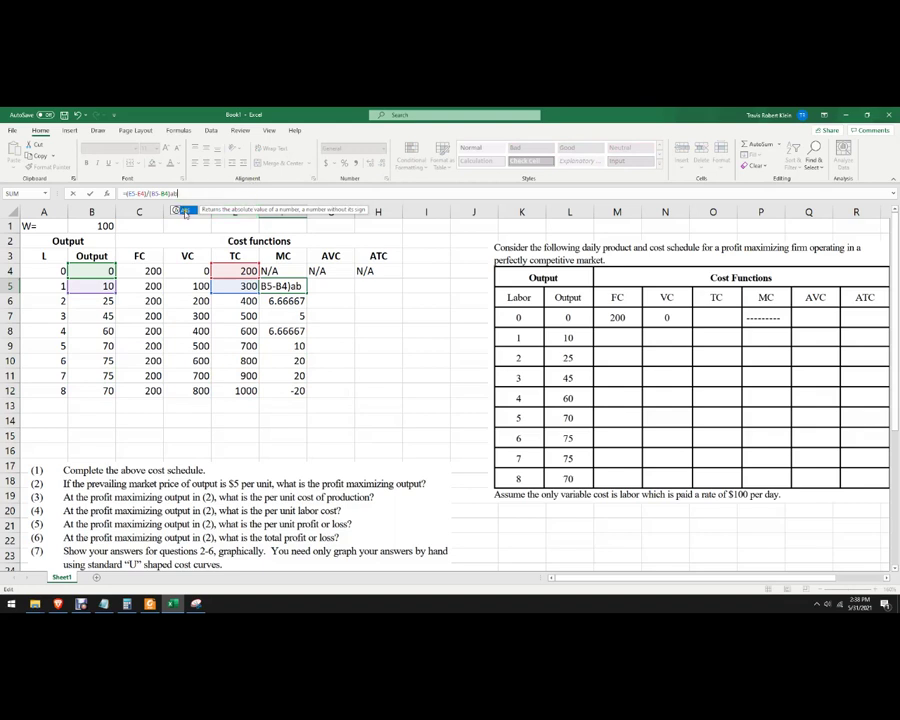
{"action": "left_click", "coordinate": [187, 212]}
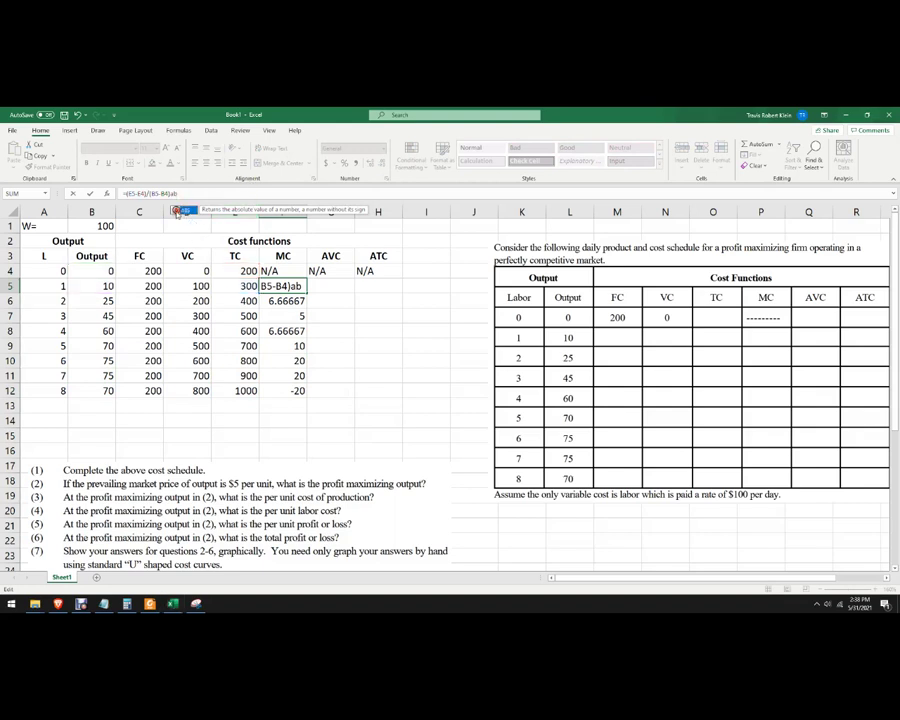
{"action": "left_click", "coordinate": [186, 194]}
{"action": "key", "text": "BackSpace"}
{"action": "key", "text": "BackSpace"}
{"action": "key", "text": "Left"}
{"action": "key", "text": "Left"}
{"action": "key", "text": "Left"}
{"action": "key", "text": "Left"}
{"action": "key", "text": "Left"}
{"action": "key", "text": "Left"}
{"action": "key", "text": "Left"}
{"action": "key", "text": "Left"}
{"action": "key", "text": "Left"}
{"action": "key", "text": "Left"}
{"action": "key", "text": "Left"}
{"action": "key", "text": "Left"}
{"action": "key", "text": "Left"}
{"action": "key", "text": "Left"}
{"action": "key", "text": "Left"}
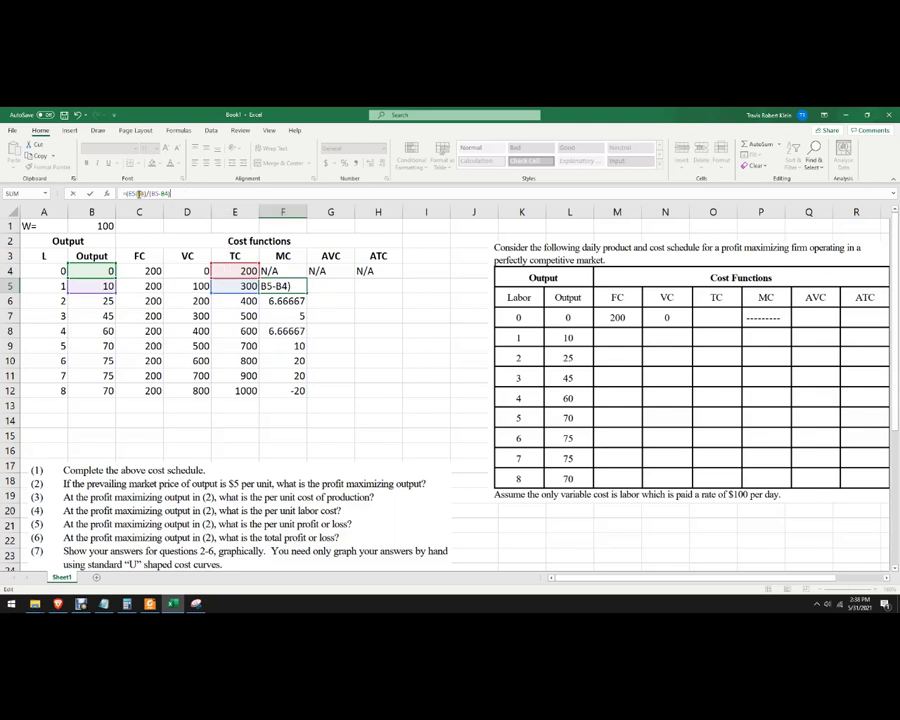
{"action": "type", "text": "abs"}
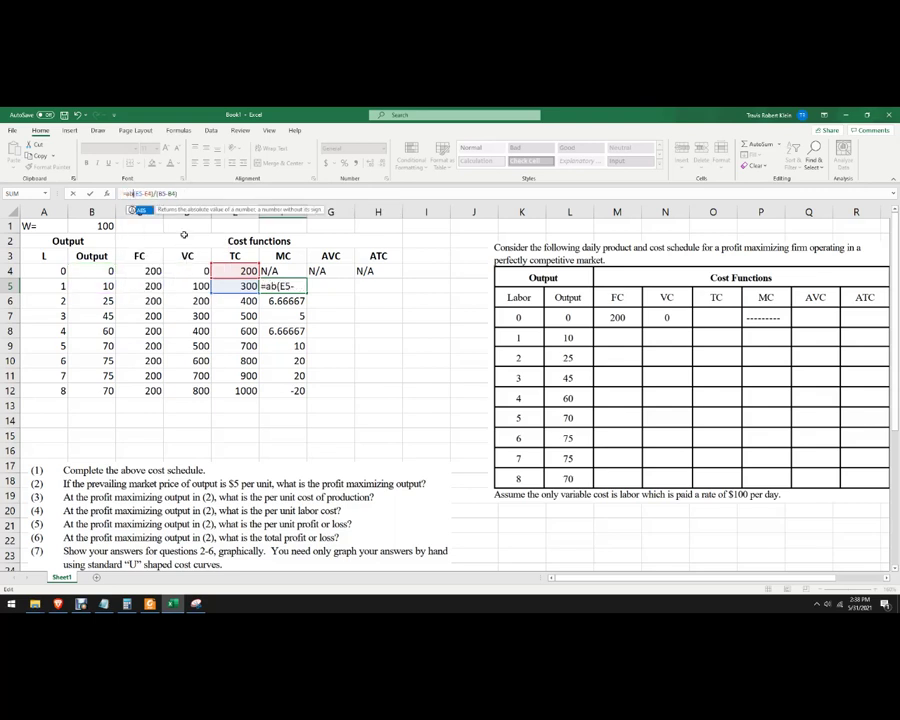
{"action": "key", "text": "Return"}
Copy the revised marginal cost formula from F5 down through F12 and check cells F12 and F11.
{"action": "left_click", "coordinate": [301, 287]}
{"action": "left_click_drag", "start_coordinate": [307, 290], "coordinate": [298, 395]}
{"action": "left_click", "coordinate": [295, 389]}
{"action": "left_click", "coordinate": [294, 376]}
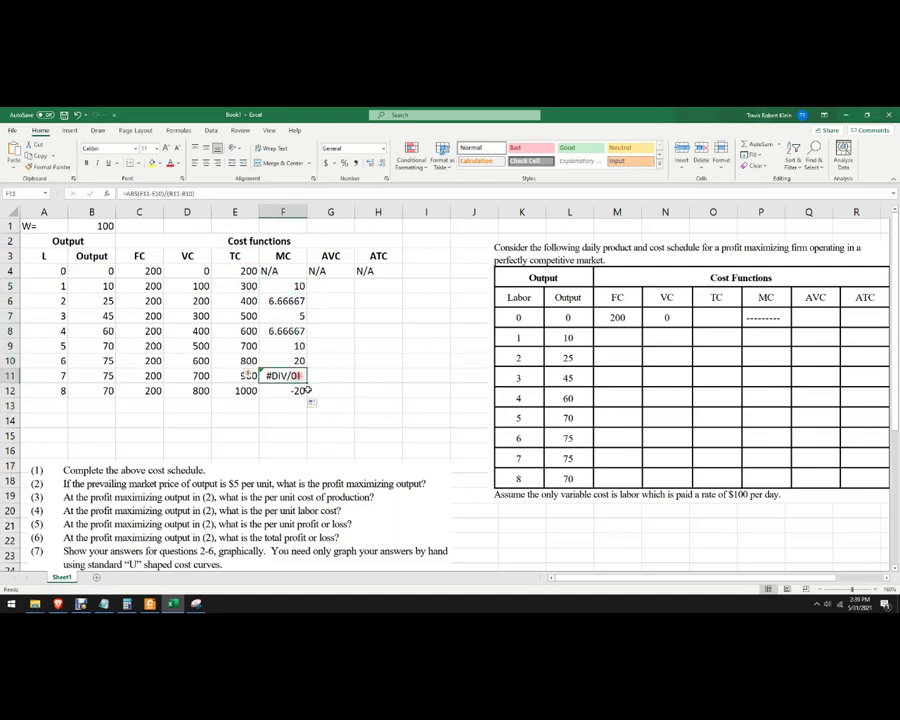
Remove the ABS function from the marginal cost formula in F11.
{"action": "left_click", "coordinate": [137, 192]}
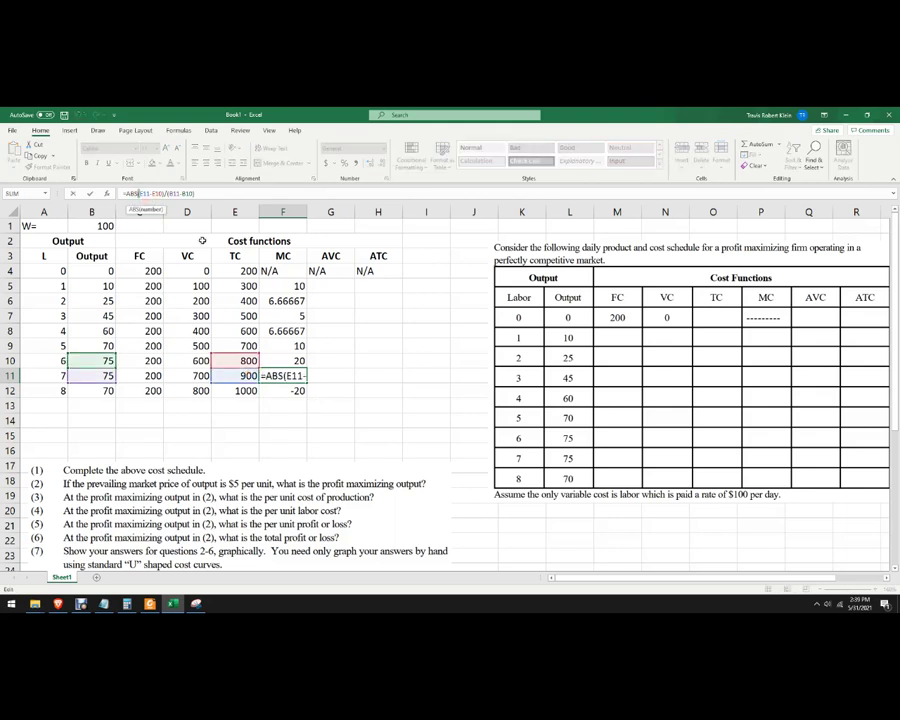
{"action": "key", "text": "BackSpace"}
{"action": "key", "text": "BackSpace"}
{"action": "key", "text": "BackSpace"}
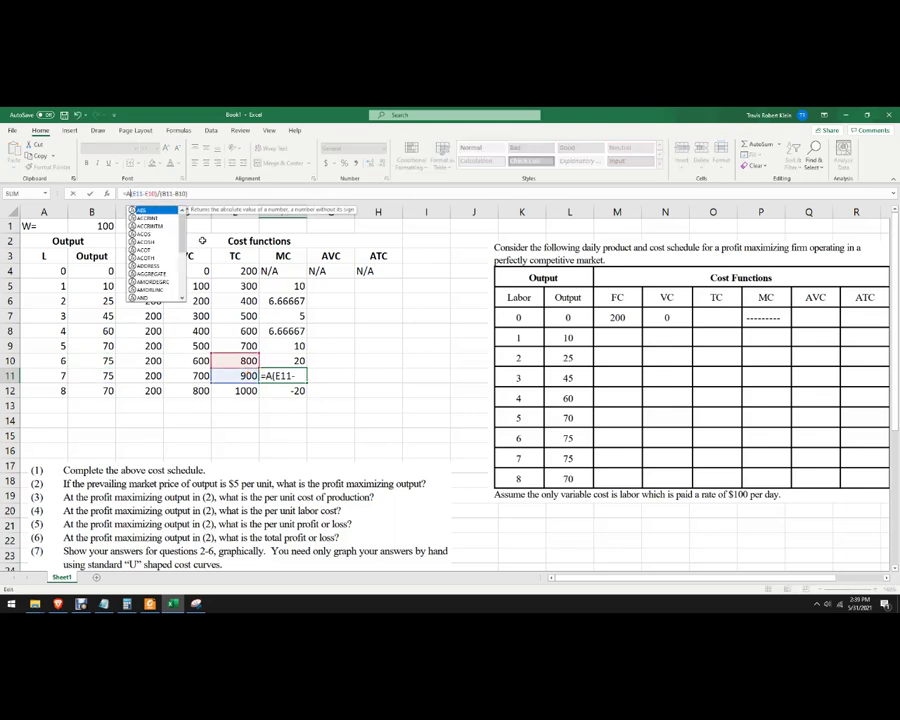
{"action": "key", "text": "Return"}
Replace the marginal cost formula in F11 with the fixed value 20.
{"action": "left_click", "coordinate": [290, 375]}
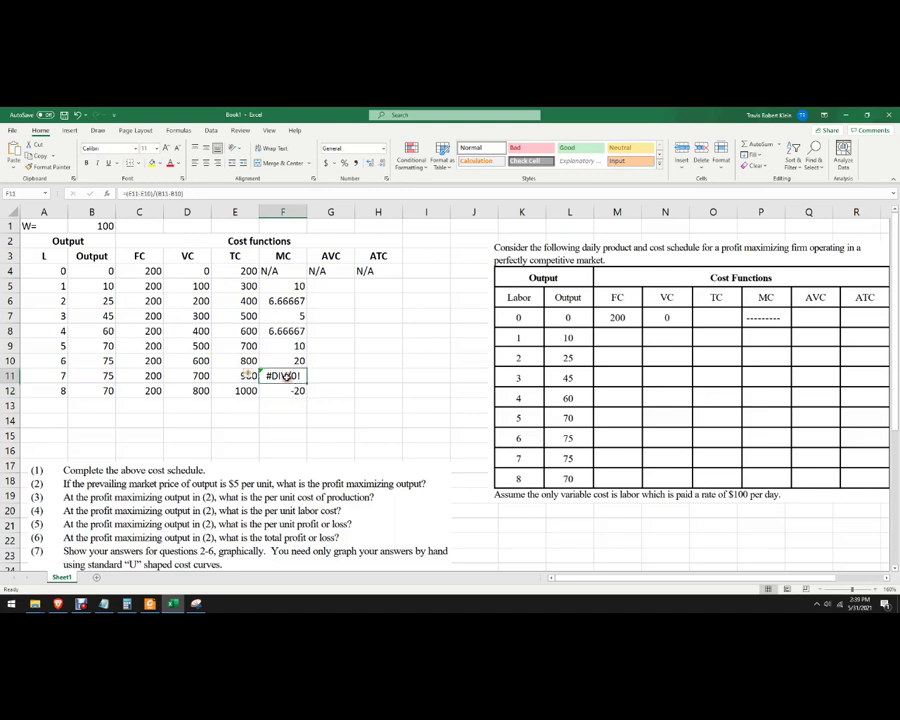
{"action": "type", "text": "250"}
{"action": "key", "text": "ctrl+Return"}
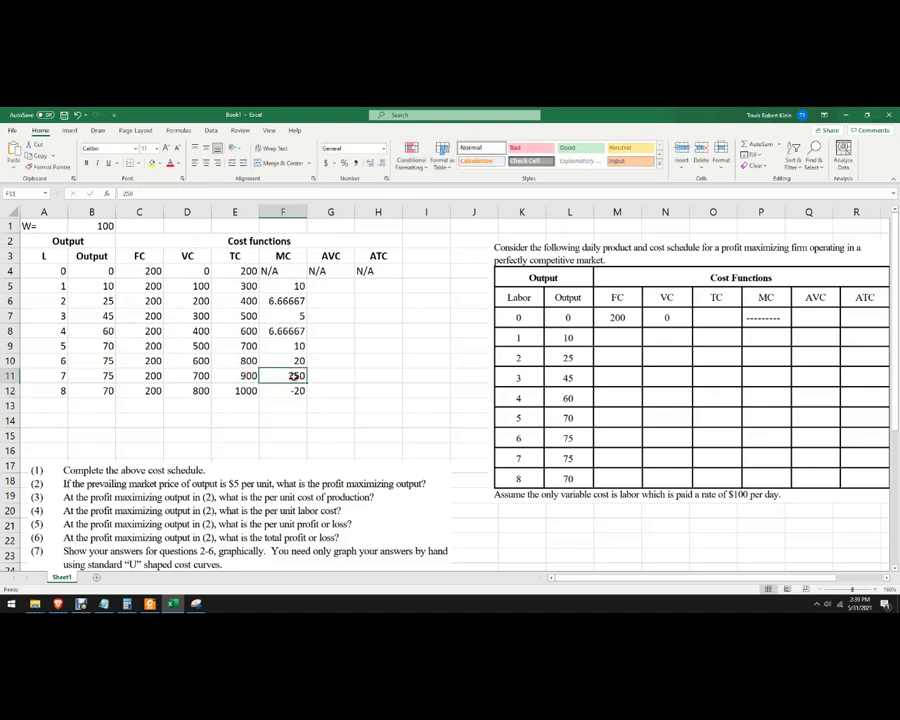
Multiply the marginal cost formula in F12 by -1, making it =ABS(E12-E11)/(B12-B11)*-1.
{"action": "key", "text": "Down"}
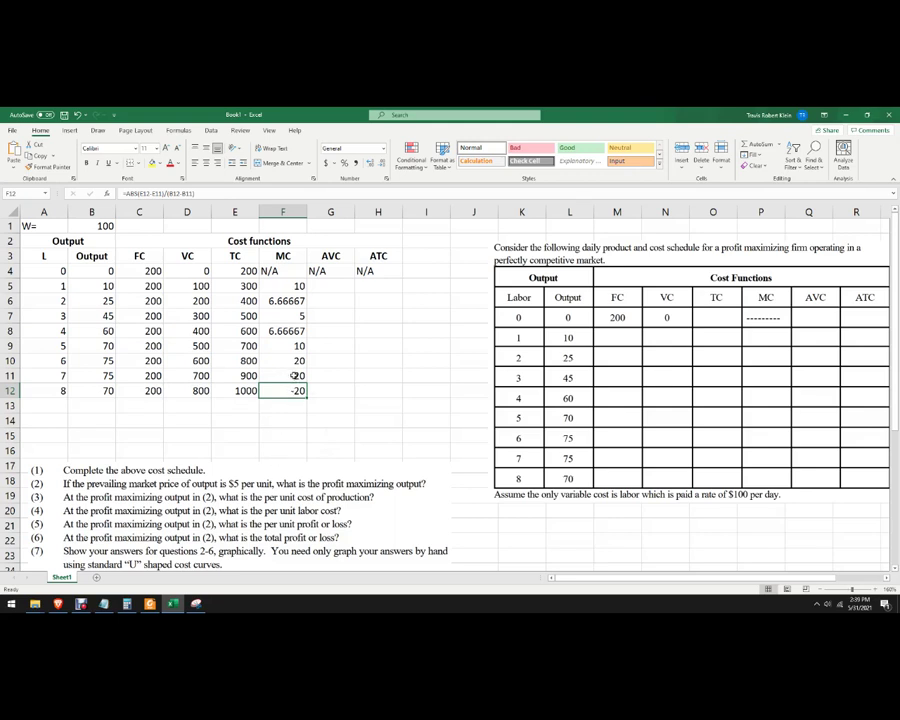
{"action": "left_click", "coordinate": [209, 193]}
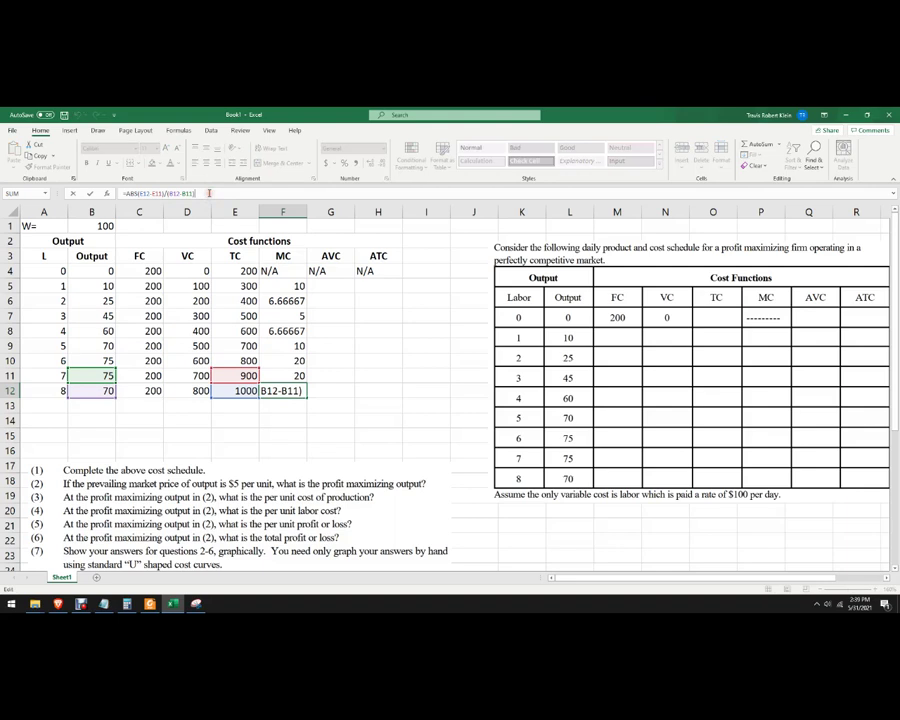
{"action": "type", "text": "*-1"}
{"action": "key", "text": "Return"}
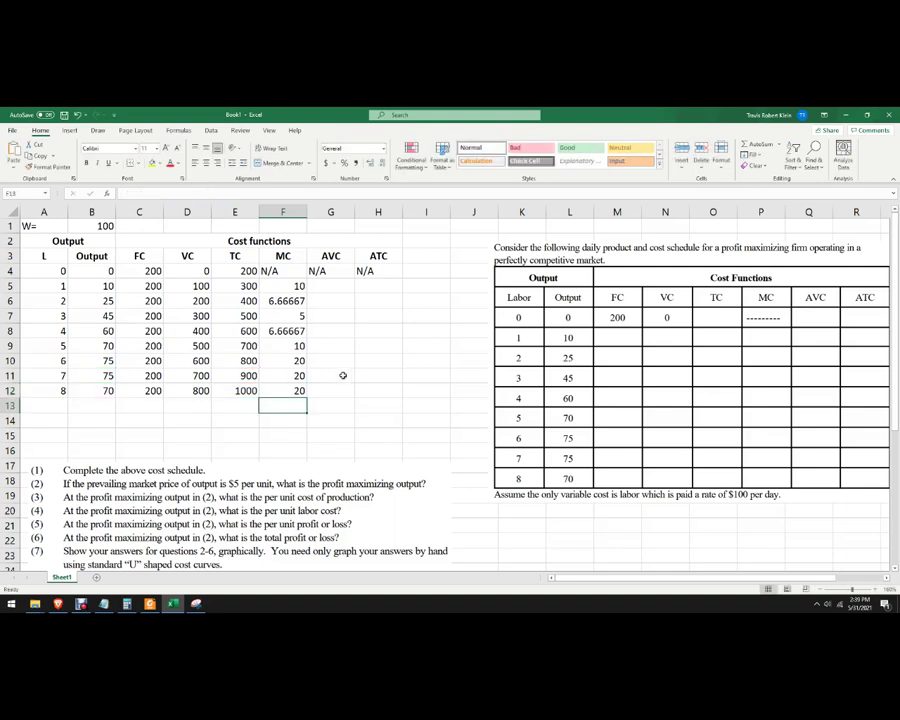
Reduce the marginal costs in F6 and F8 to two decimal places.
{"action": "left_click", "coordinate": [289, 300]}
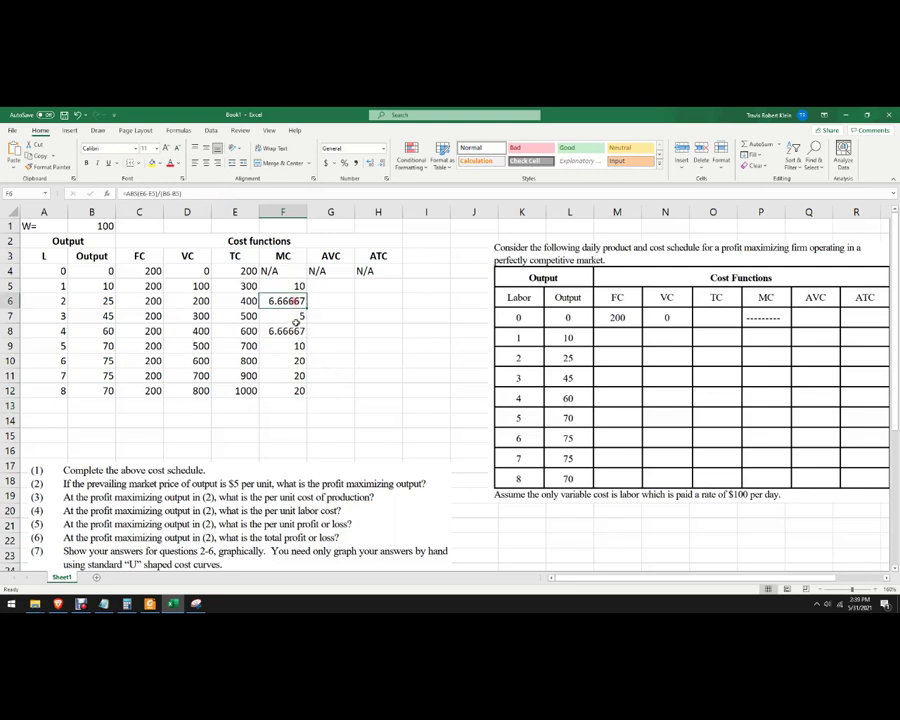
{"action": "left_click", "coordinate": [376, 164]}
{"action": "left_click", "coordinate": [376, 164]}
{"action": "left_click", "coordinate": [376, 164]}
{"action": "left_click", "coordinate": [305, 334]}
{"action": "left_click", "coordinate": [381, 163]}
{"action": "left_click", "coordinate": [381, 163]}
{"action": "left_click", "coordinate": [381, 163]}
Calculate average variable cost in G5 with the formula =D5/B5 and copy it down through G12.
{"action": "left_click", "coordinate": [330, 286]}
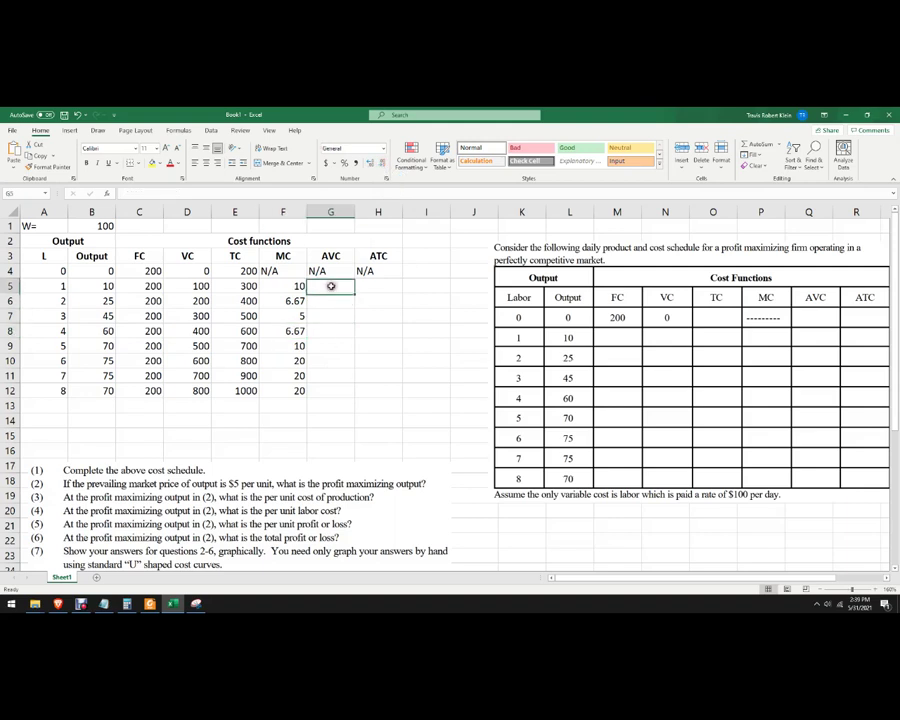
{"action": "type", "text": "="}
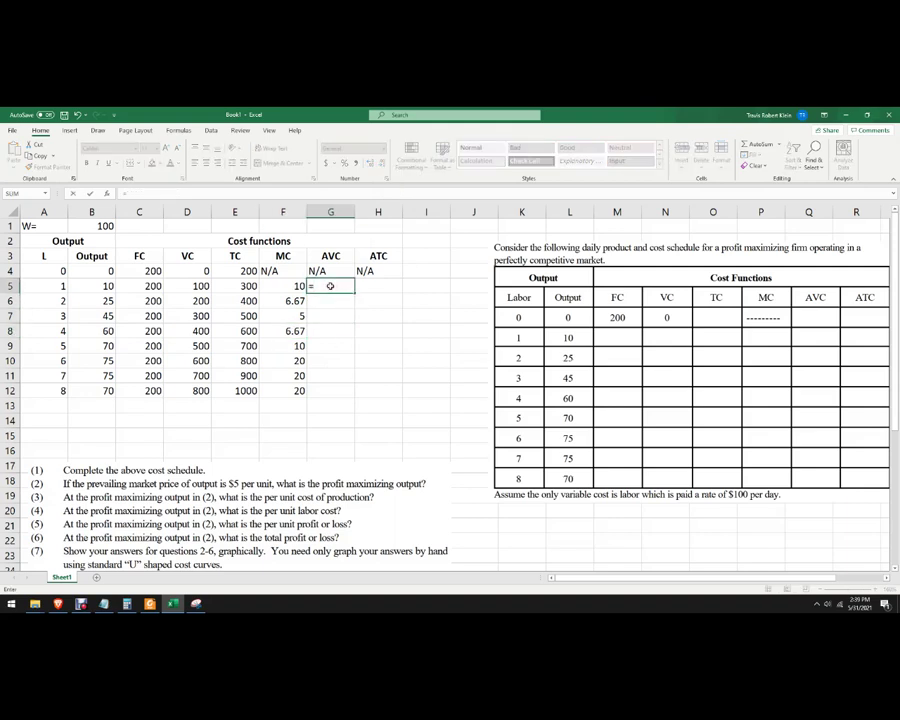
{"action": "left_click", "coordinate": [201, 287]}
{"action": "type", "text": "/"}
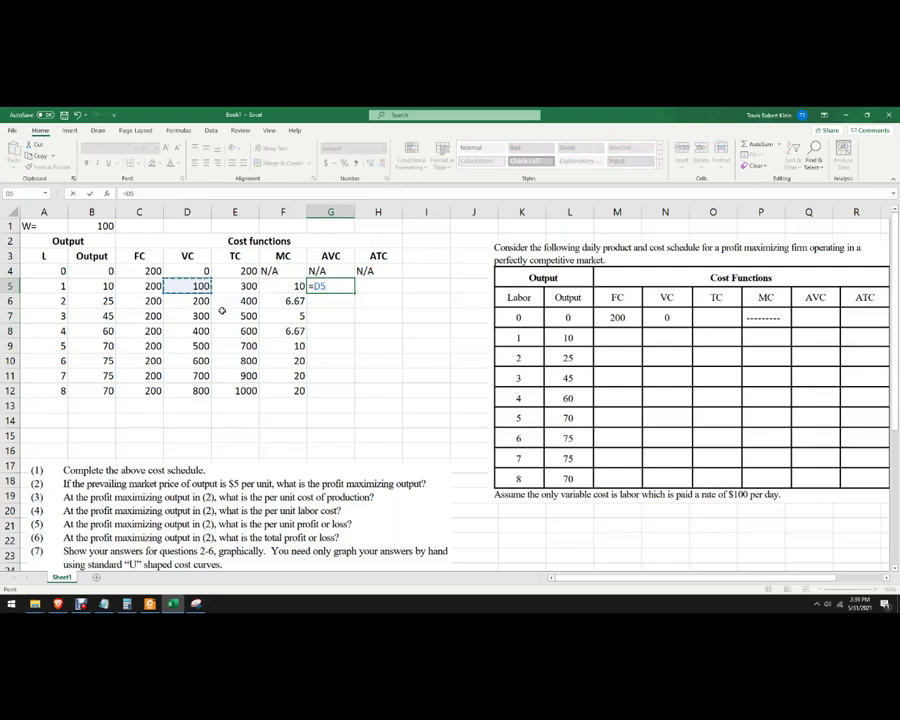
{"action": "left_click", "coordinate": [93, 285]}
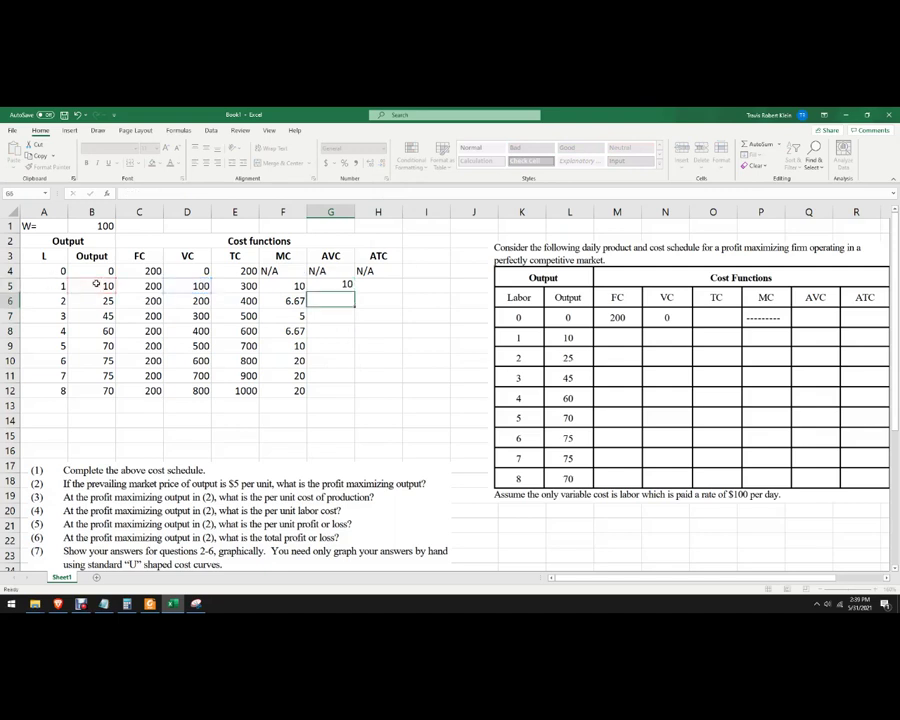
{"action": "key", "text": "Return"}
{"action": "left_click", "coordinate": [330, 286]}
{"action": "left_click_drag", "start_coordinate": [353, 293], "coordinate": [370, 401]}
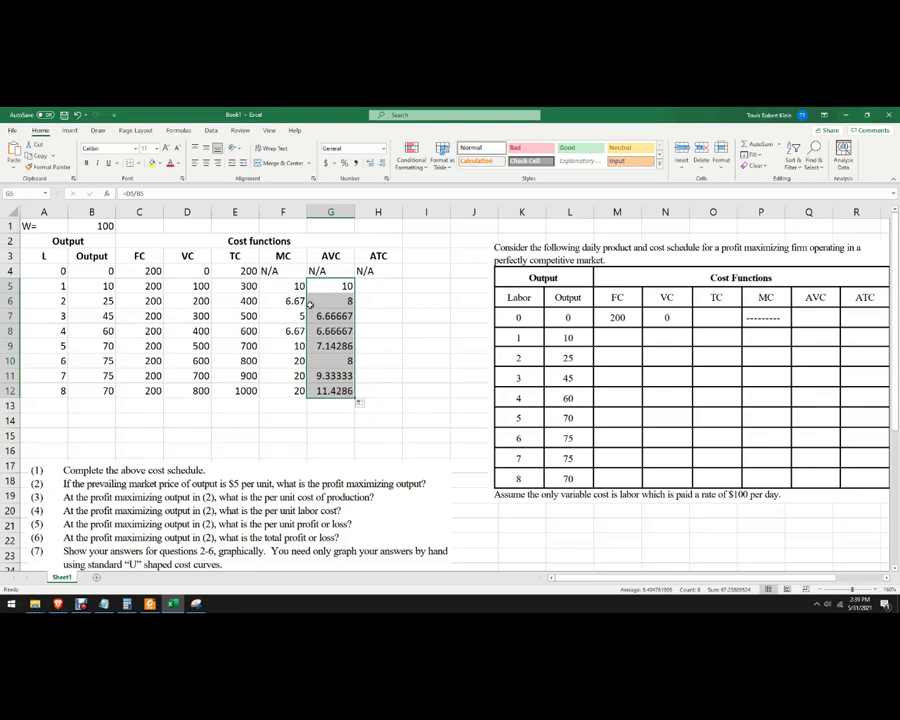
Format the average variable costs in G5:G12 to two decimal places.
{"action": "left_click", "coordinate": [379, 164]}
{"action": "left_click", "coordinate": [379, 164]}
{"action": "left_click", "coordinate": [379, 164]}
{"action": "left_click", "coordinate": [379, 164]}
{"action": "left_click", "coordinate": [369, 164]}
Calculate average total cost in H5 with the formula =E5/B5 and copy it down through H12.
{"action": "left_click", "coordinate": [379, 285]}
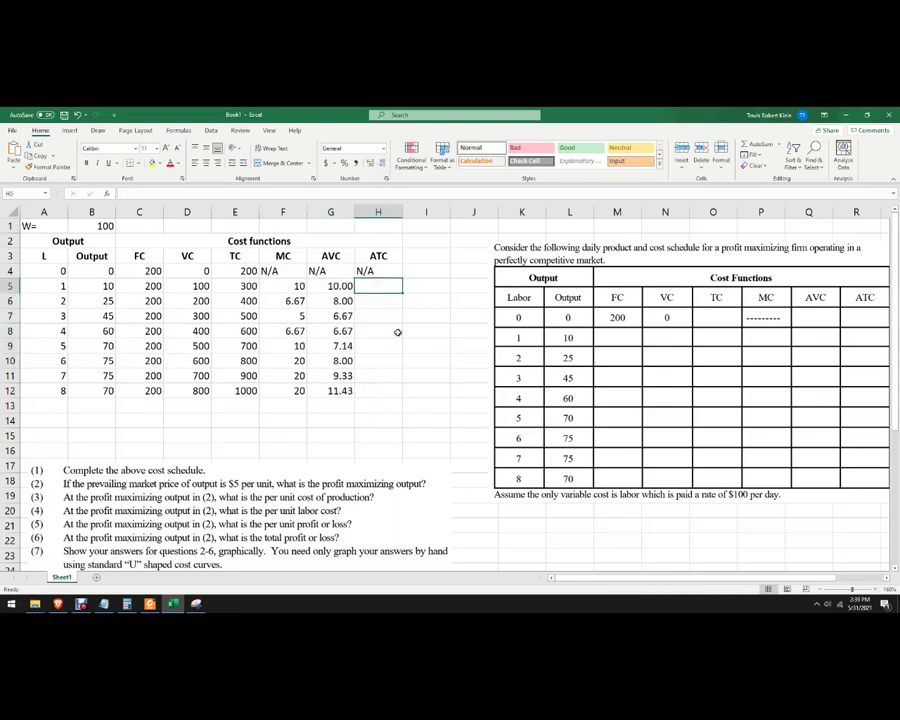
{"action": "type", "text": "="}
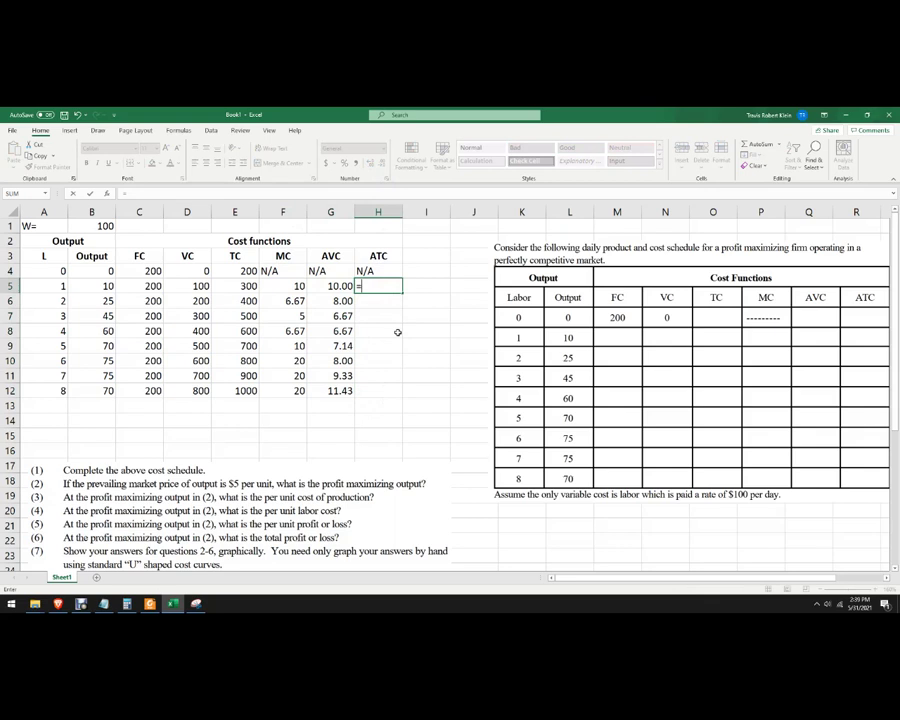
{"action": "left_click", "coordinate": [243, 287]}
{"action": "type", "text": "/"}
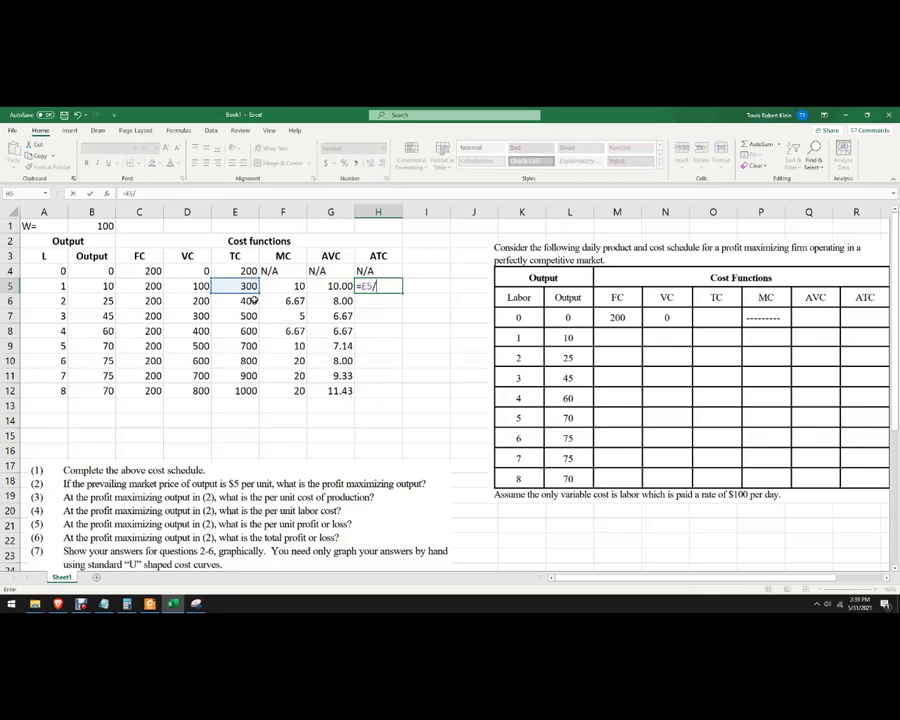
{"action": "left_click", "coordinate": [107, 285]}
{"action": "key", "text": "Return"}
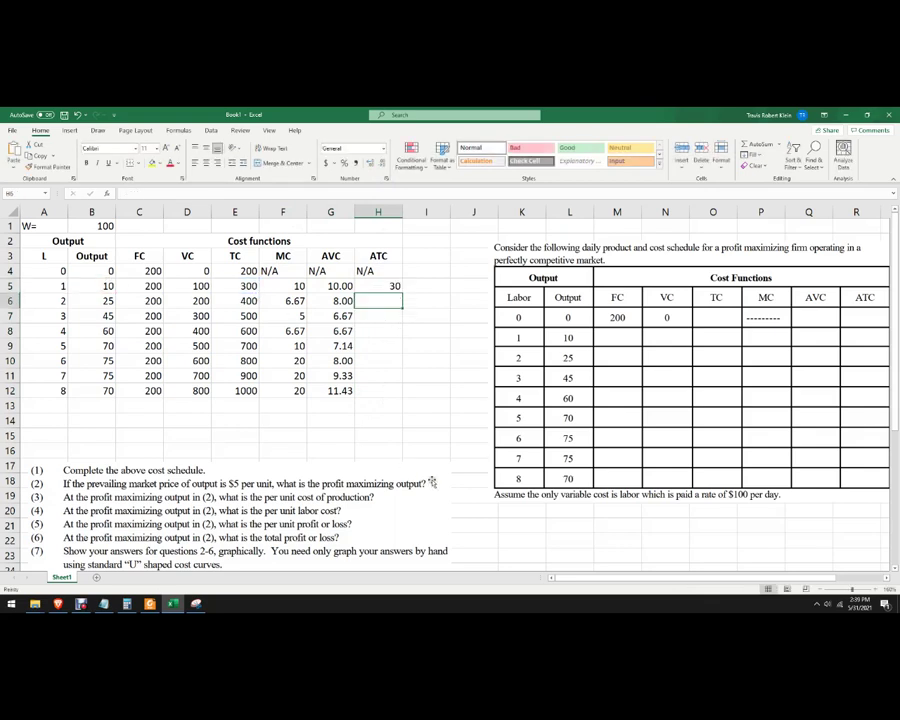
{"action": "left_click", "coordinate": [388, 284]}
{"action": "left_click_drag", "start_coordinate": [401, 293], "coordinate": [398, 398]}
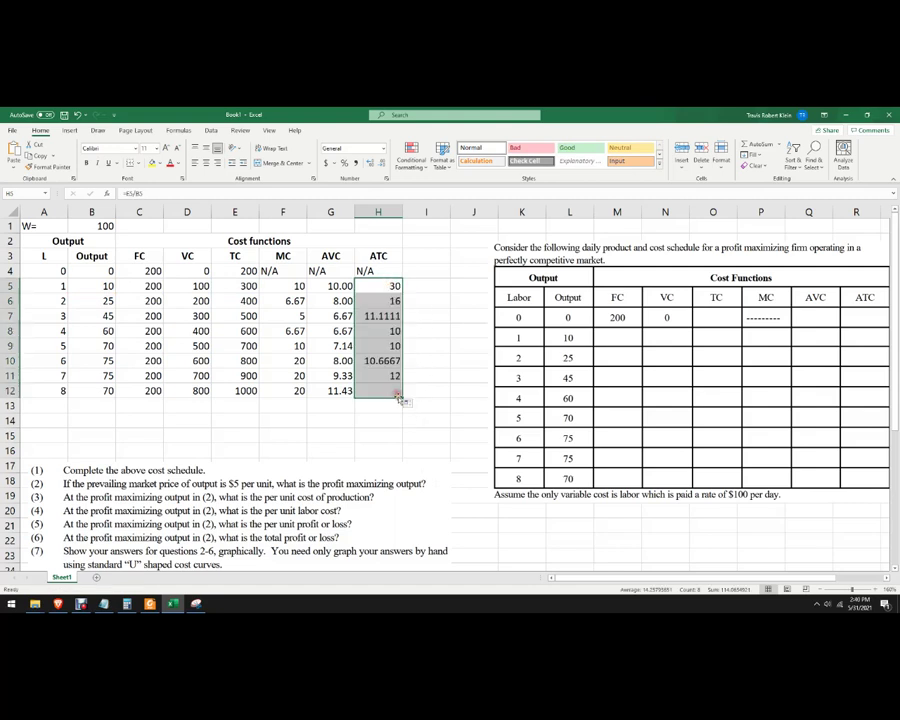
Format the average total costs in H5:H12 to two decimal places.
{"action": "left_click", "coordinate": [384, 164]}
{"action": "left_click", "coordinate": [384, 164]}
{"action": "left_click", "coordinate": [384, 164]}
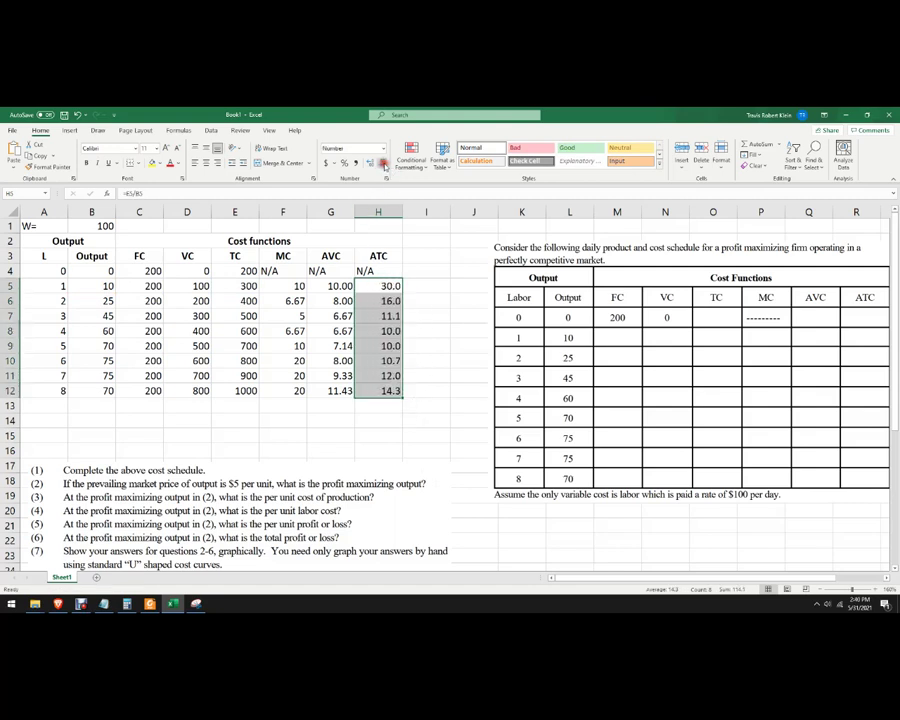
{"action": "key", "text": "ctrl+z"}
{"action": "left_click", "coordinate": [439, 330]}
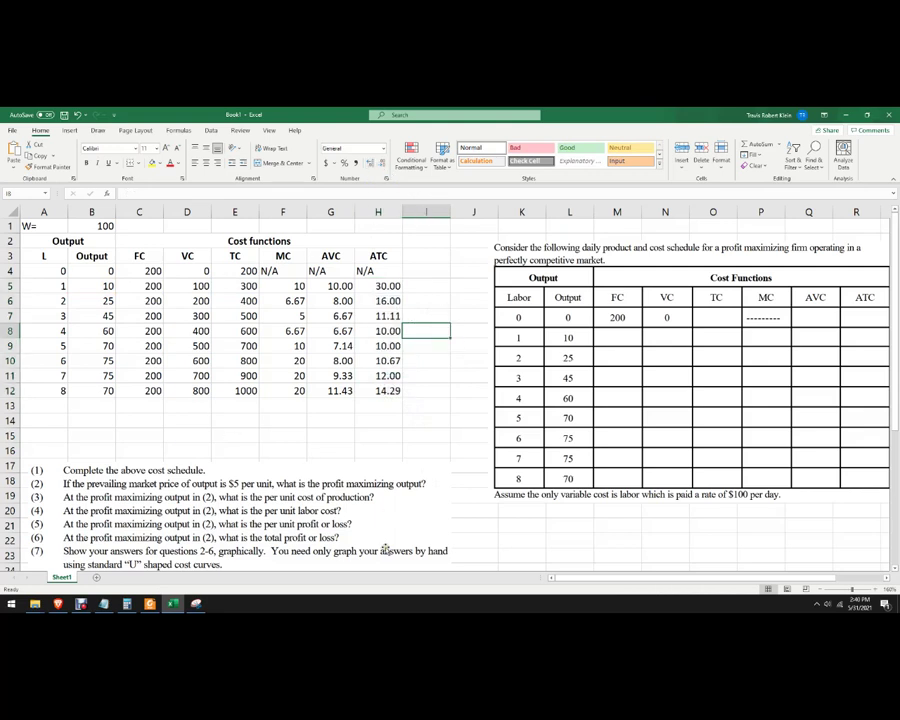
Move the picture of the question list up to just below the cost schedule and check the output and marginal cost in row 7.
{"action": "left_click_drag", "start_coordinate": [201, 506], "coordinate": [203, 455]}
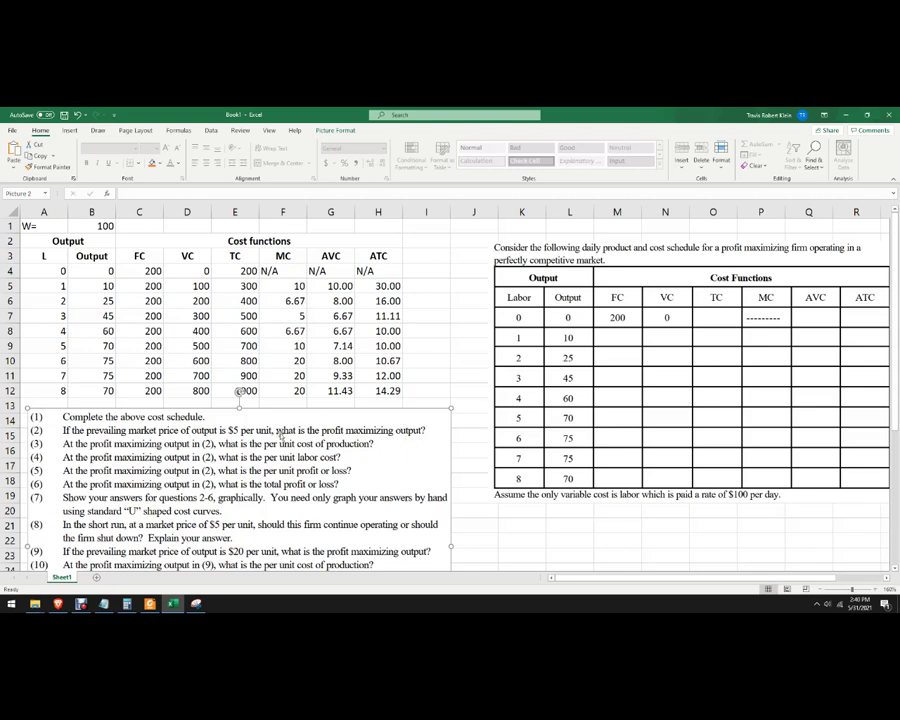
{"action": "left_click_drag", "start_coordinate": [290, 443], "coordinate": [290, 460]}
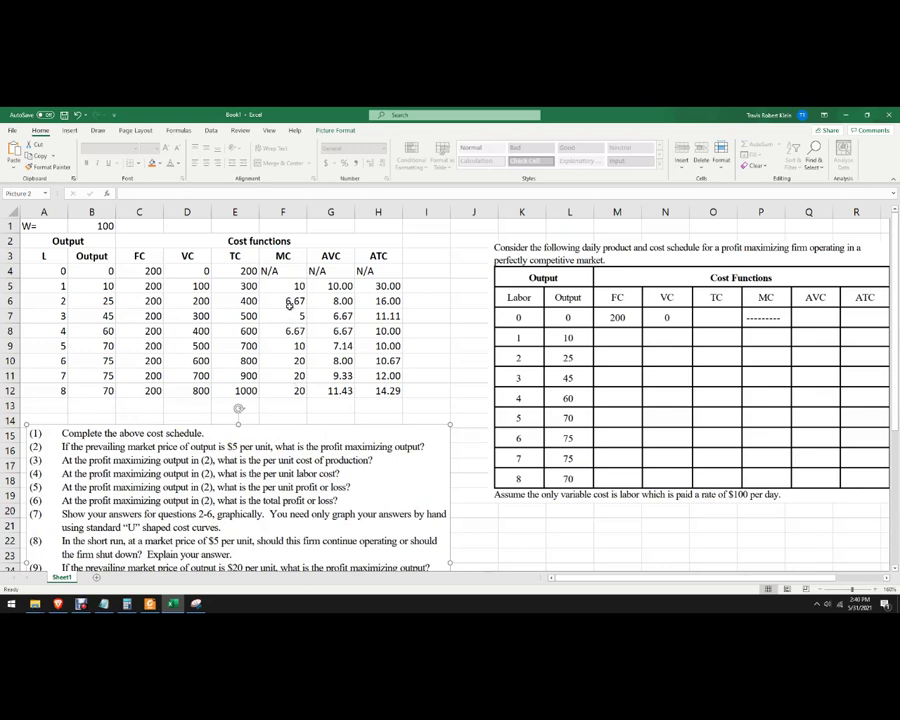
{"action": "left_click", "coordinate": [98, 316]}
{"action": "left_click", "coordinate": [296, 316]}
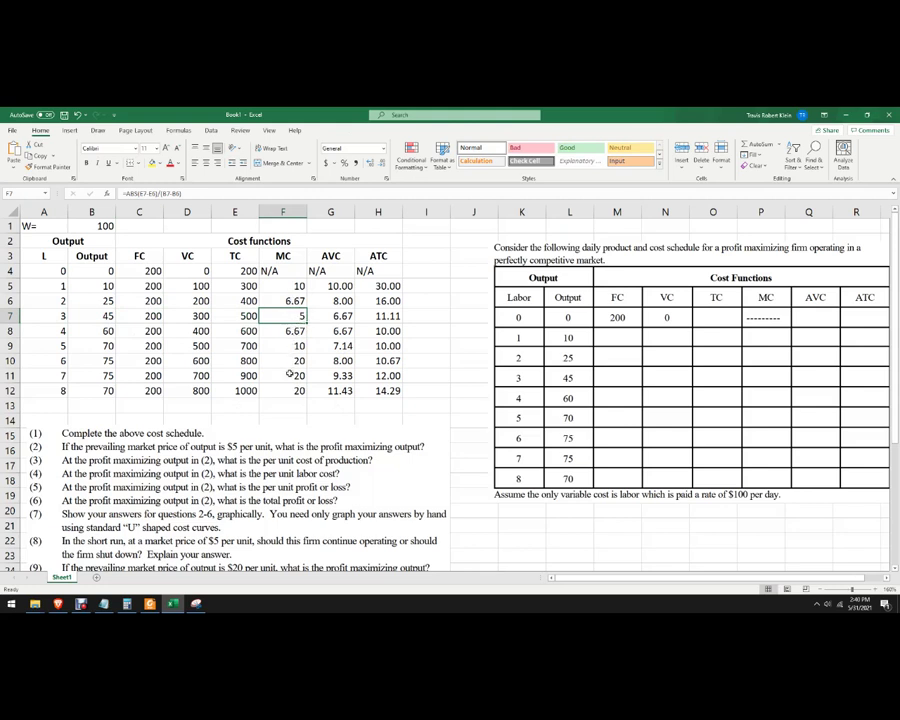
Add the headings TR in I3 and Profit in J3, and shift the problem table picture clear of column J.
{"action": "left_click", "coordinate": [428, 258]}
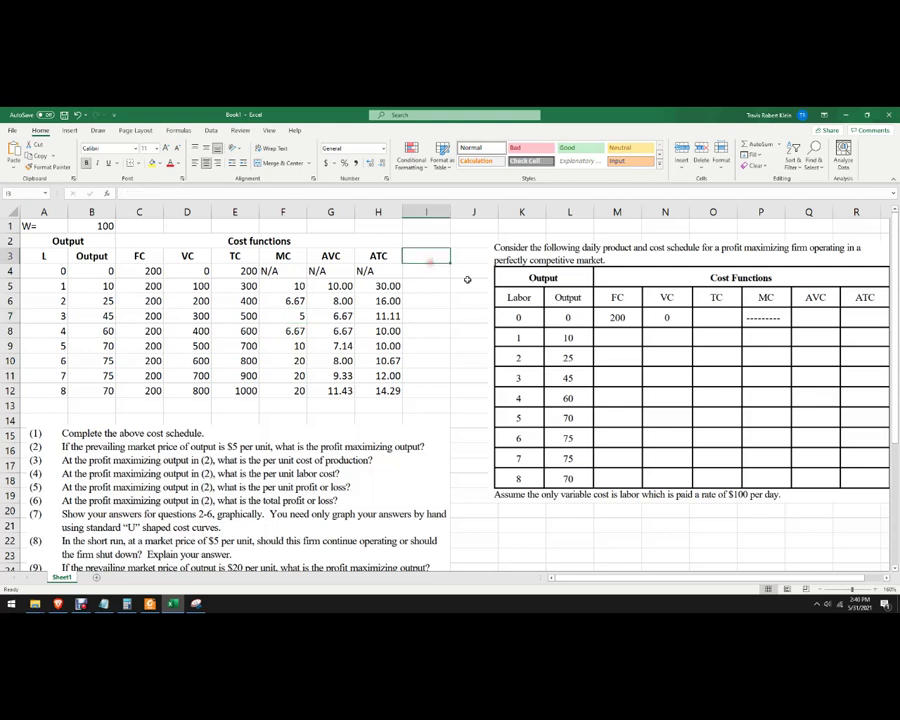
{"action": "type", "text": "P"}
{"action": "key", "text": "BackSpace"}
{"action": "type", "text": "TR"}
{"action": "key", "text": "Tab"}
{"action": "type", "text": "Pro"}
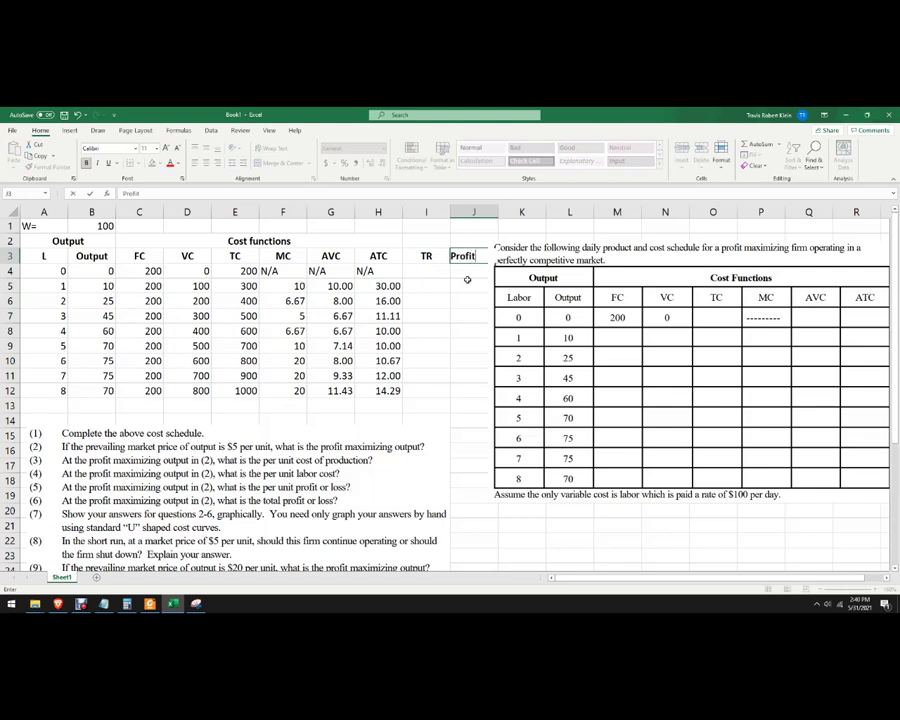
{"action": "type", "text": "fit"}
{"action": "left_click_drag", "start_coordinate": [555, 290], "coordinate": [568, 293]}
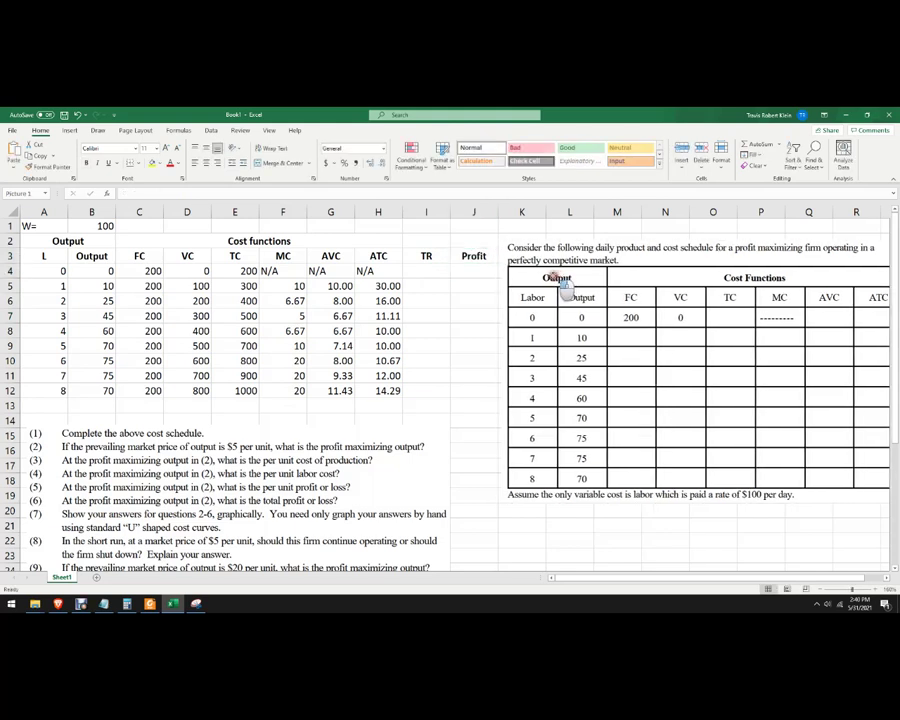
{"action": "left_click", "coordinate": [427, 274]}
{"action": "type", "text": "="}
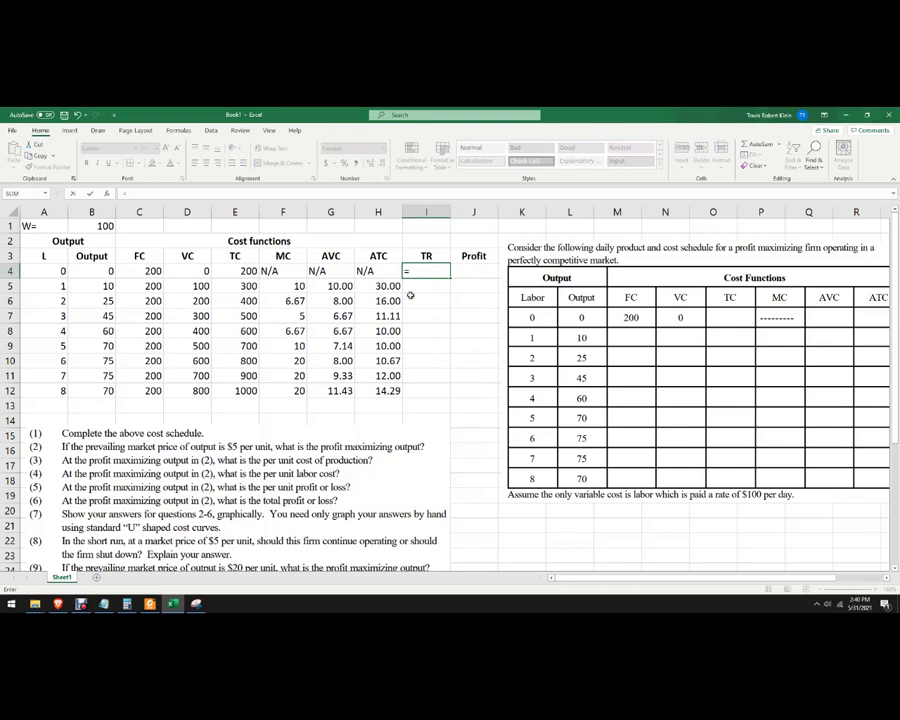
{"action": "left_click", "coordinate": [83, 270]}
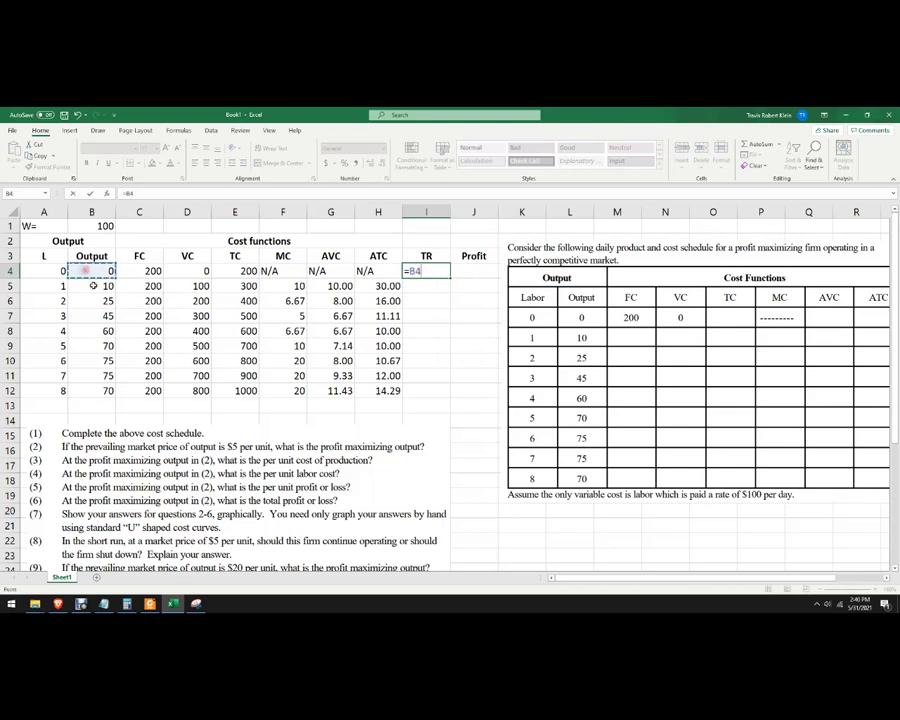
{"action": "type", "text": "*"}
{"action": "key", "text": "BackSpace"}
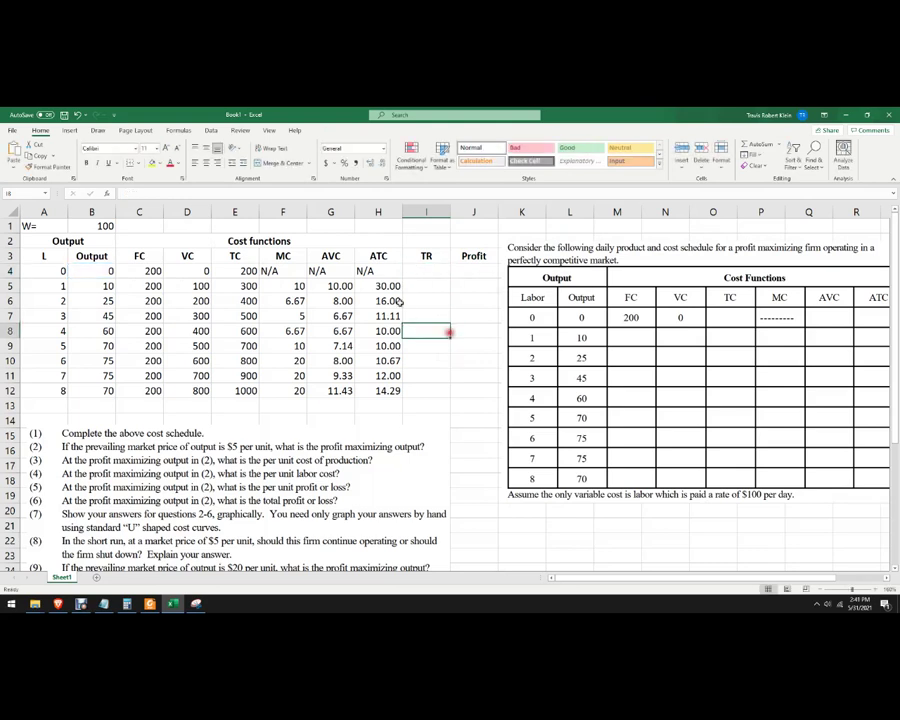
Add the price label P= in D1 and enter the market price 5 in E1.
{"action": "left_click", "coordinate": [188, 226]}
{"action": "type", "text": "P"}
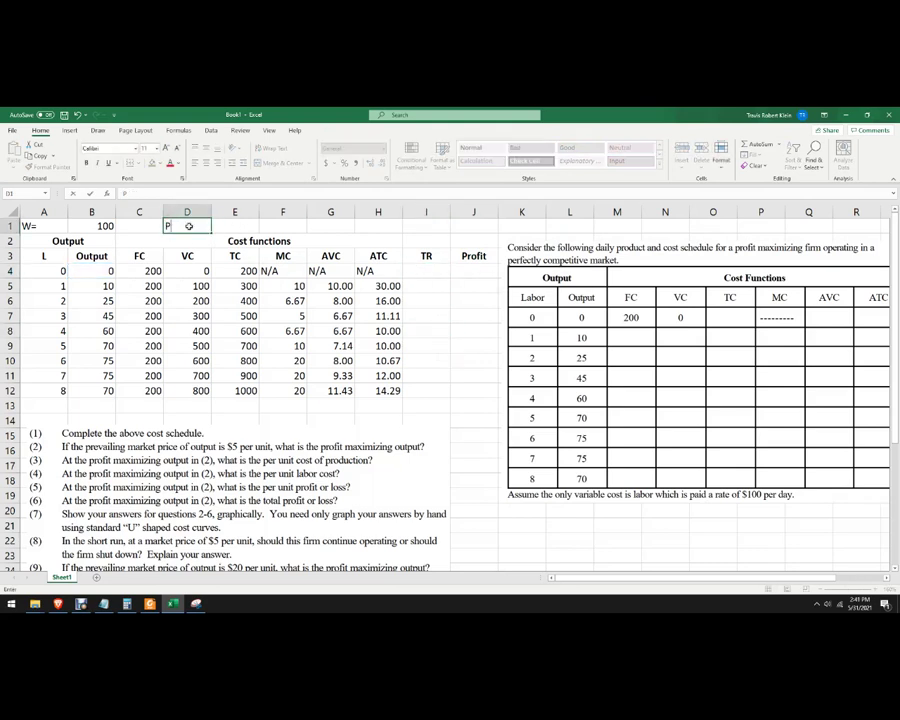
{"action": "type", "text": "="}
{"action": "key", "text": "Tab"}
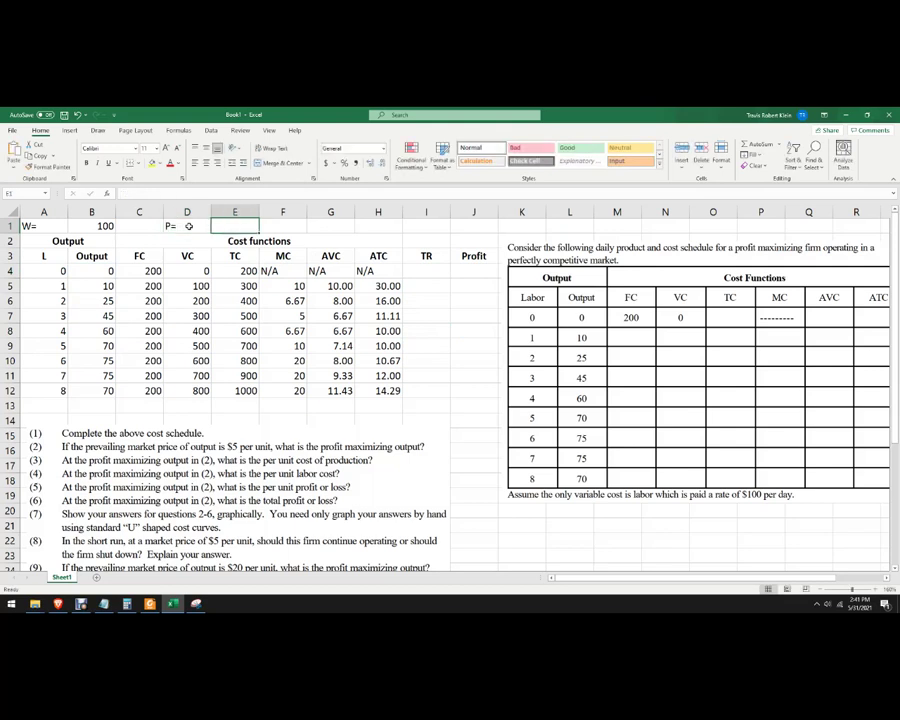
{"action": "type", "text": "4"}
{"action": "type", "text": "5"}
Calculate total revenue in I4 with the formula =$E$1*B4 and copy it down through I12.
{"action": "left_click", "coordinate": [430, 273]}
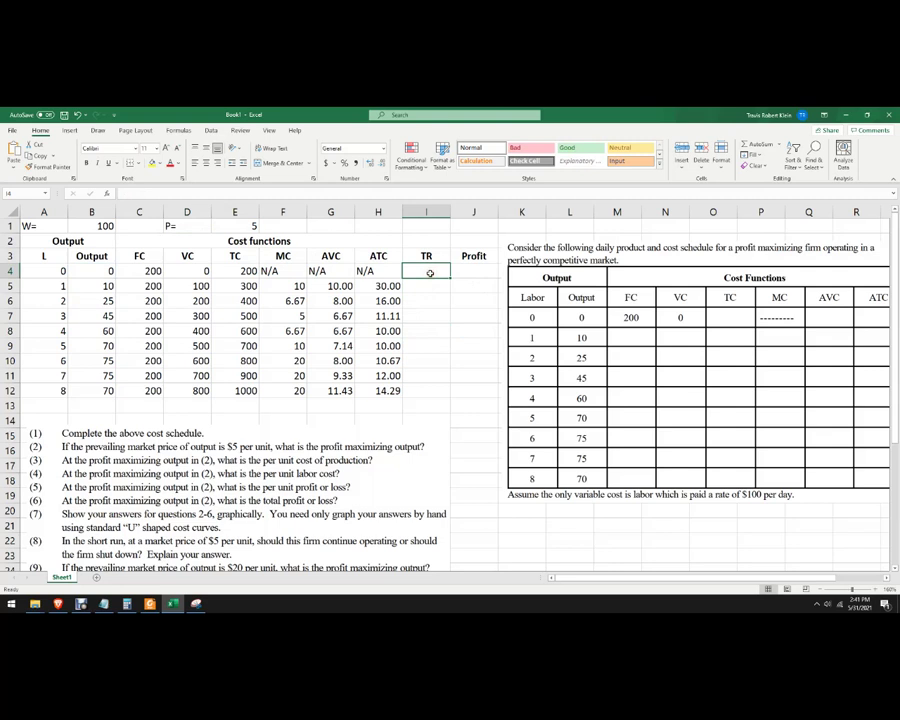
{"action": "type", "text": "="}
{"action": "left_click", "coordinate": [248, 226]}
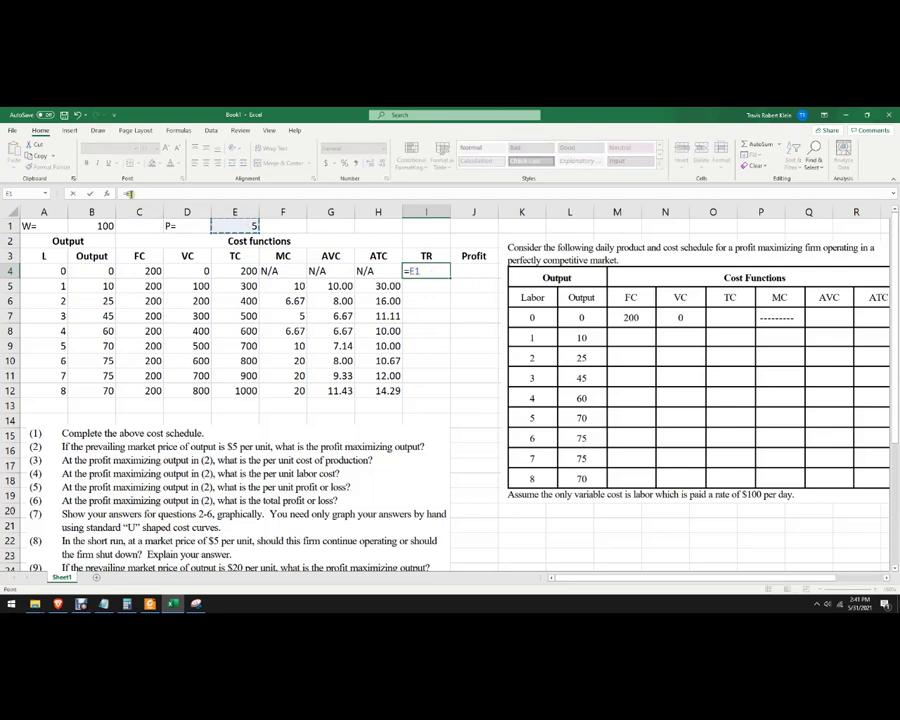
{"action": "key", "text": "F4"}
{"action": "left_click", "coordinate": [438, 271]}
{"action": "left_click", "coordinate": [108, 271]}
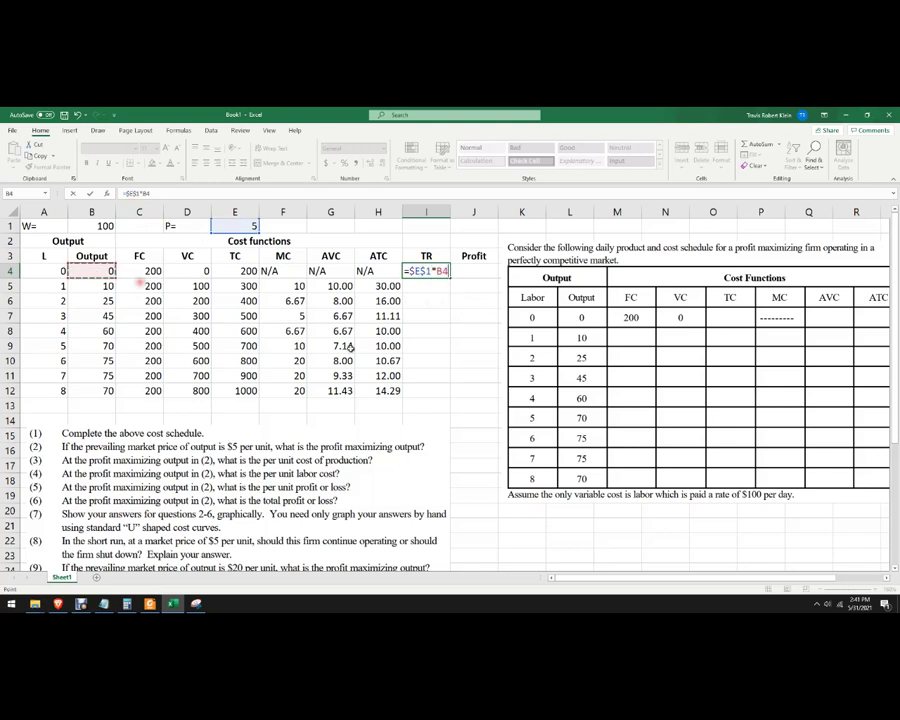
{"action": "key", "text": "Return"}
{"action": "left_click", "coordinate": [437, 270]}
{"action": "left_click_drag", "start_coordinate": [449, 278], "coordinate": [446, 404]}
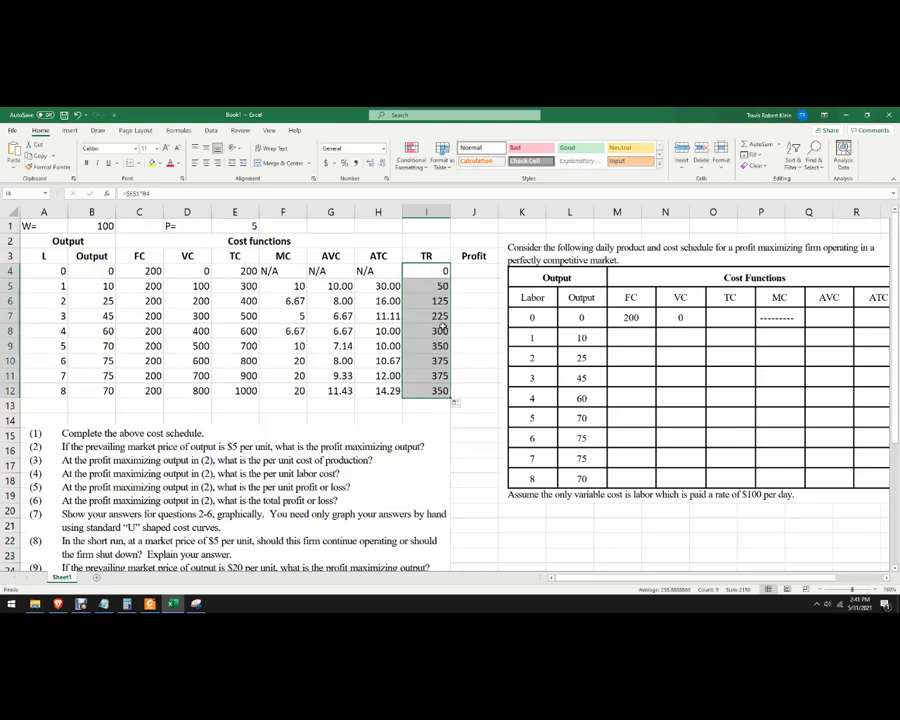
Calculate profit in J4 with the formula =I4-E4 and copy it down through J12.
{"action": "left_click", "coordinate": [478, 334]}
{"action": "left_click", "coordinate": [472, 270]}
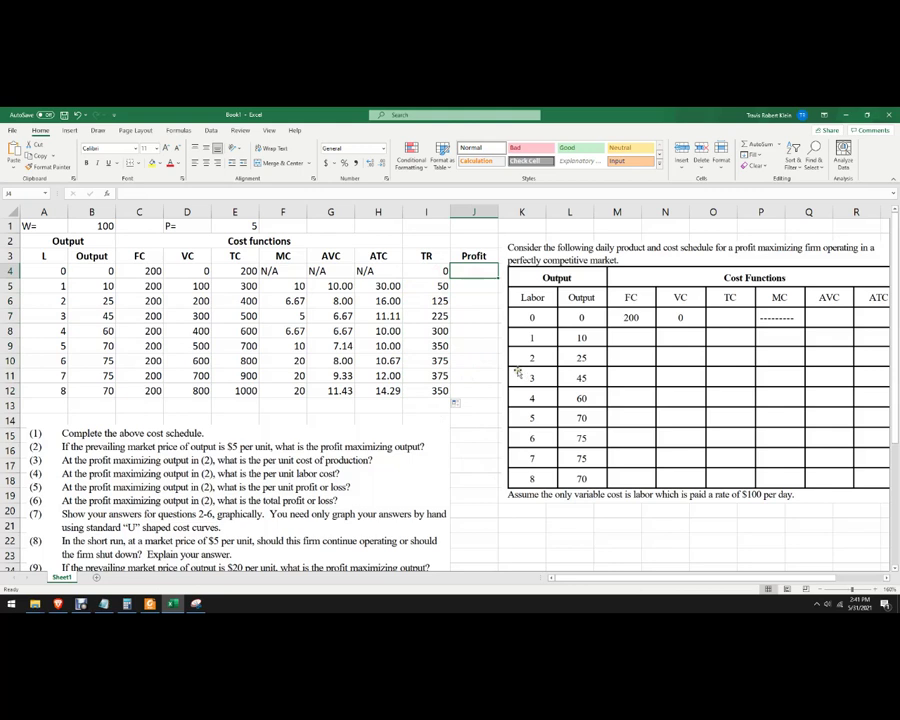
{"action": "type", "text": "="}
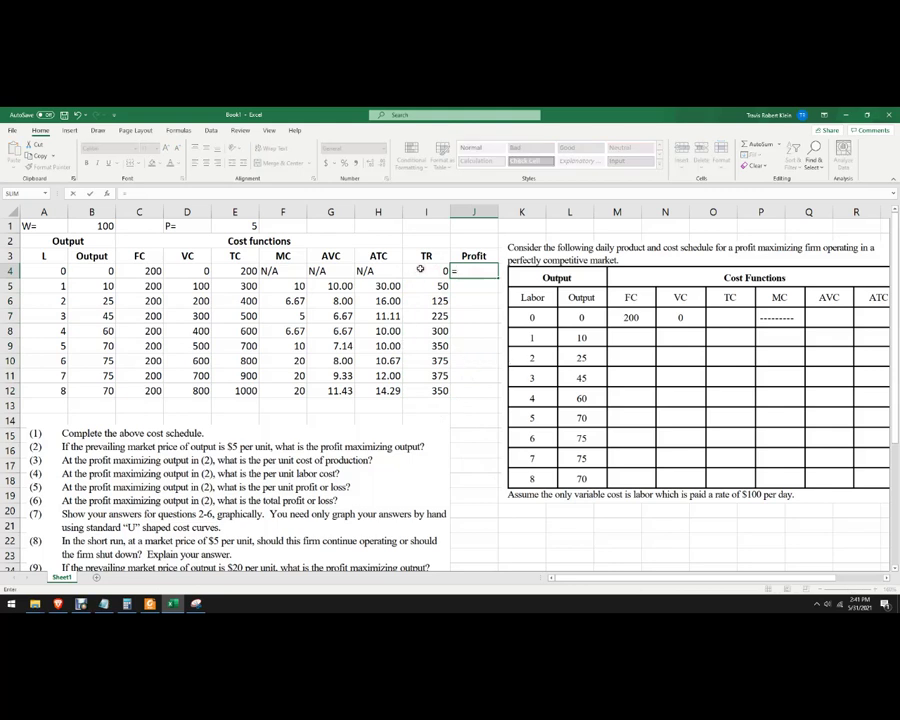
{"action": "key", "text": "Left"}
{"action": "type", "text": "-"}
{"action": "left_click", "coordinate": [235, 270]}
{"action": "key", "text": "Return"}
{"action": "left_click", "coordinate": [474, 270]}
{"action": "left_click", "coordinate": [497, 279]}
{"action": "left_click", "coordinate": [486, 271]}
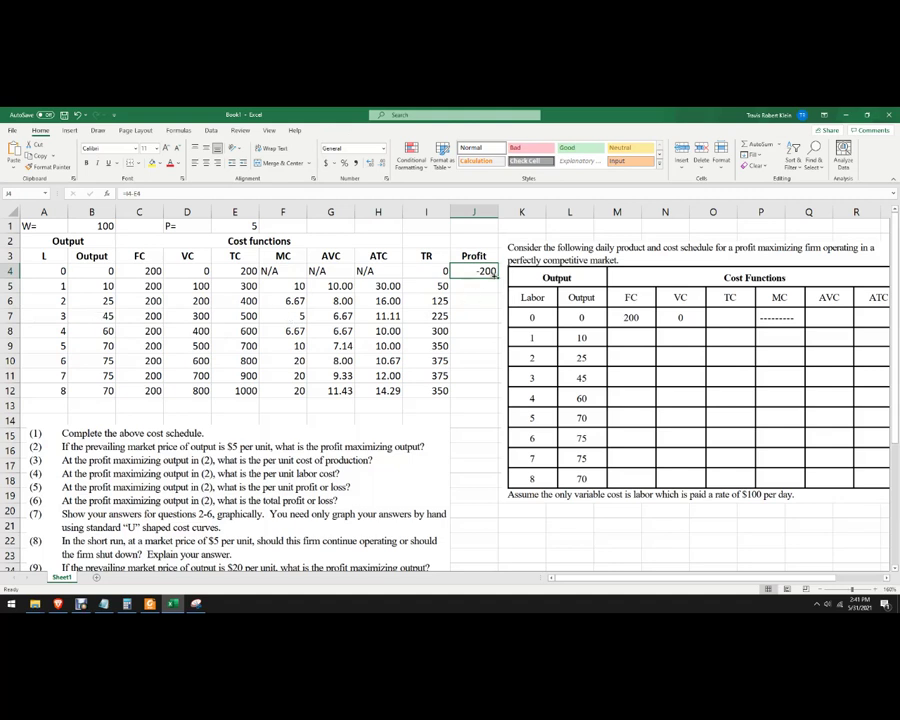
{"action": "left_click_drag", "start_coordinate": [497, 277], "coordinate": [484, 392]}
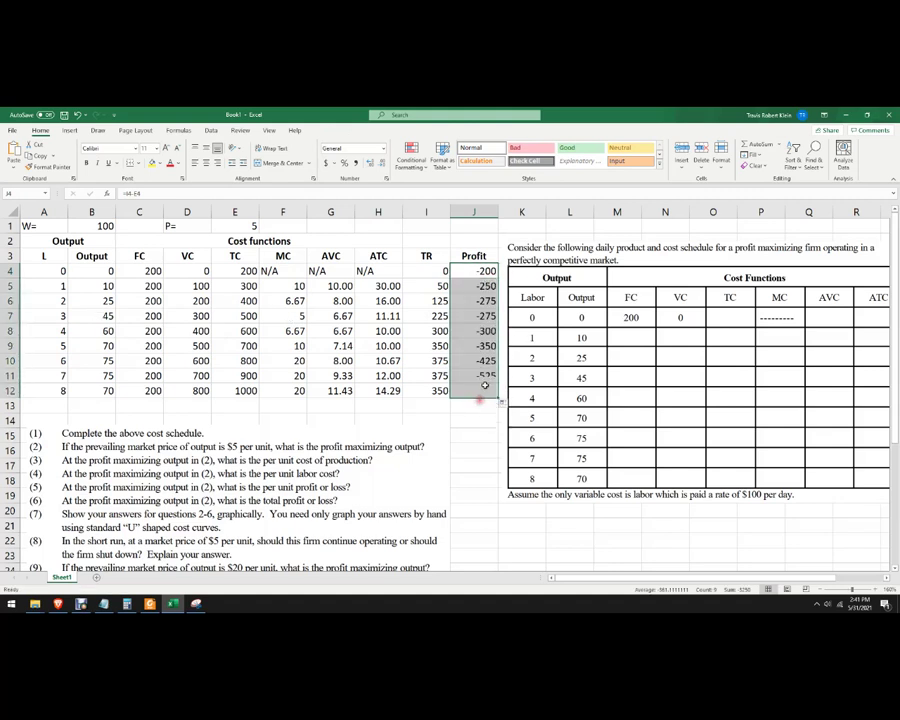
{"action": "left_click", "coordinate": [488, 431]}
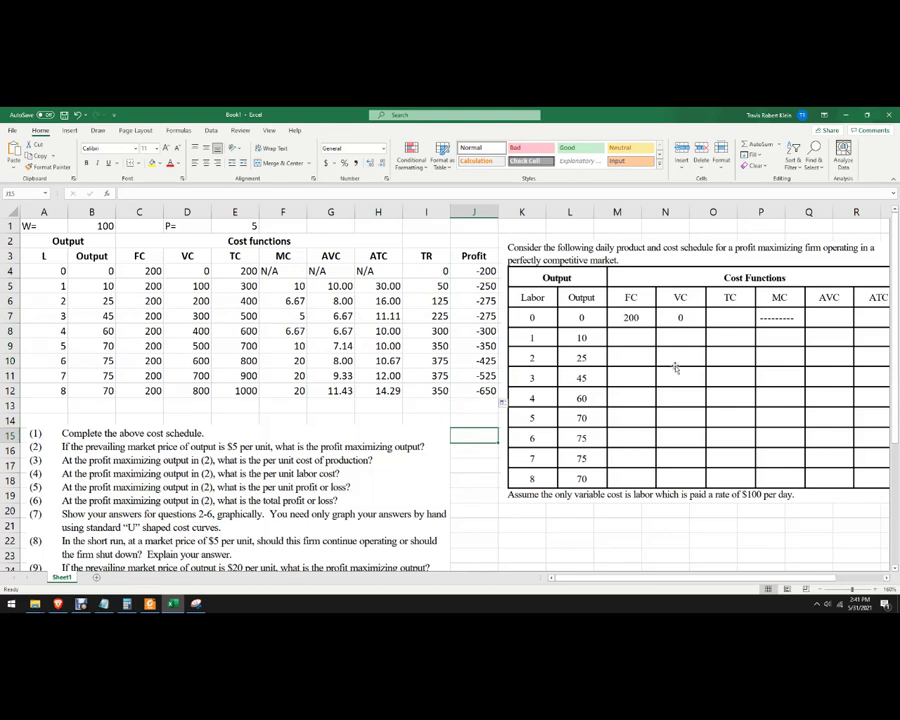
Shift the problem table picture slightly farther from column J and move the question list picture up closer beneath the cost schedule.
{"action": "left_click_drag", "start_coordinate": [679, 360], "coordinate": [684, 357]}
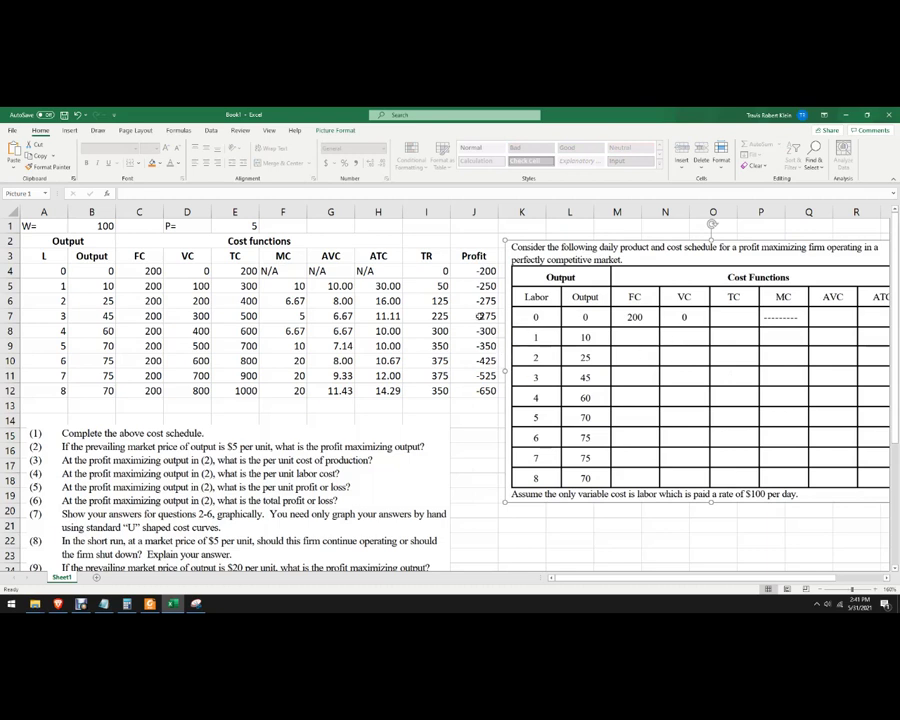
{"action": "left_click", "coordinate": [479, 316]}
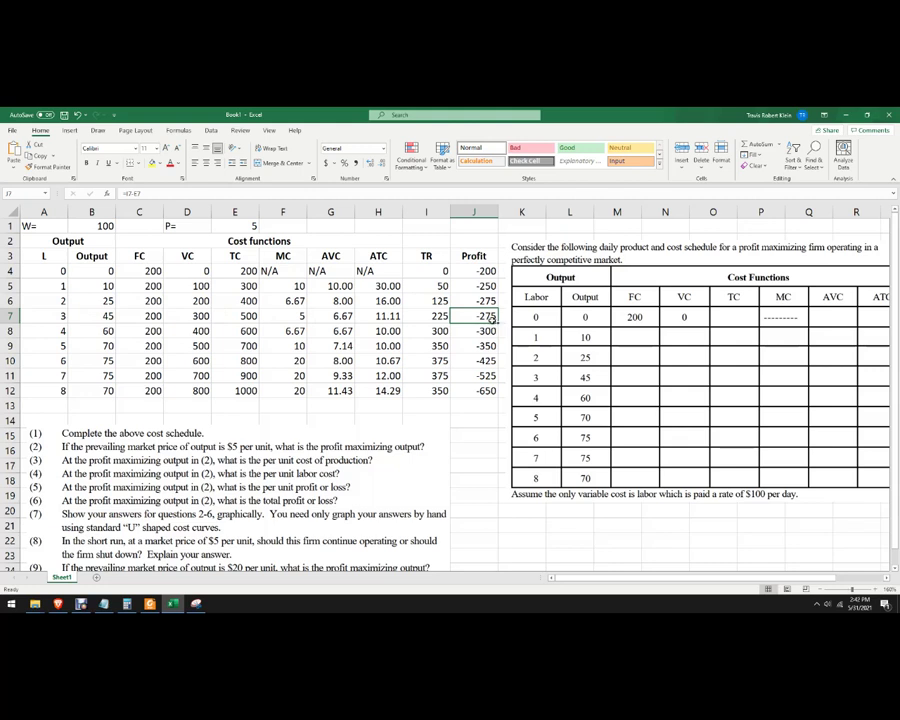
{"action": "left_click", "coordinate": [492, 269]}
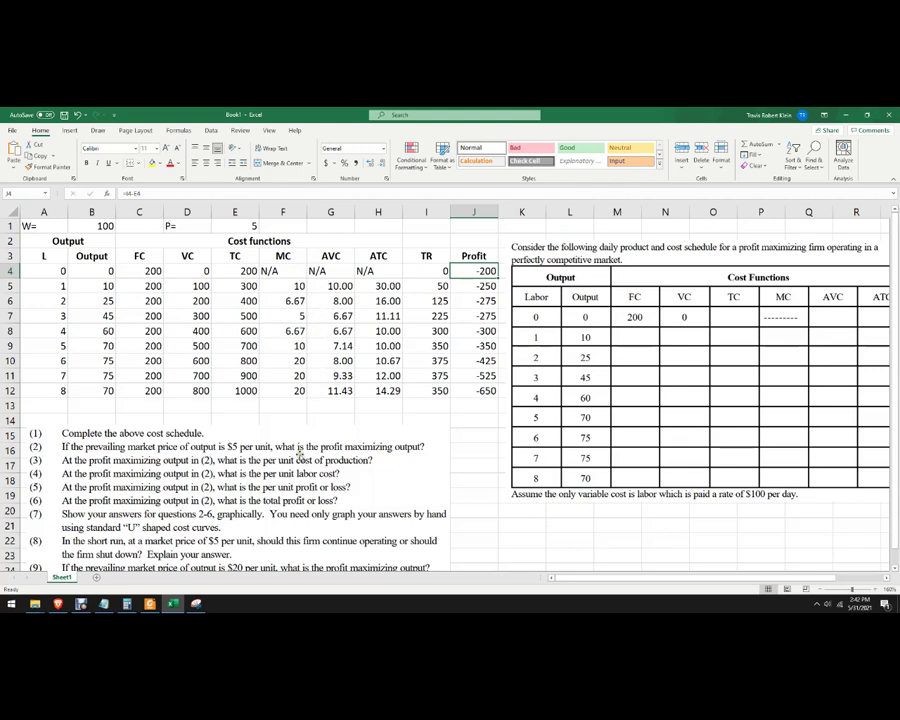
{"action": "left_click_drag", "start_coordinate": [315, 484], "coordinate": [315, 467]}
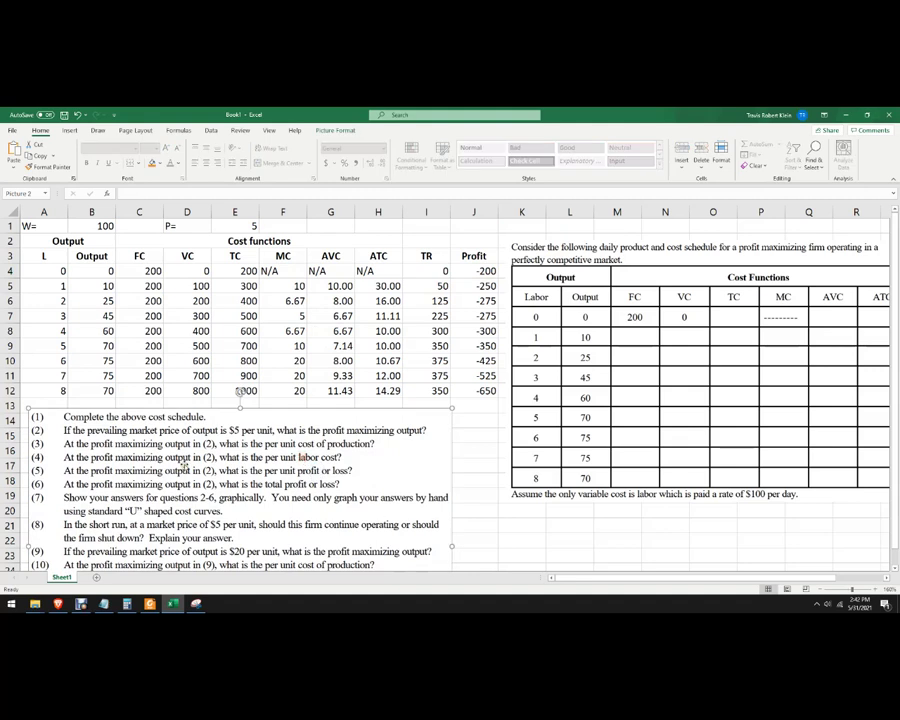
{"action": "left_click", "coordinate": [478, 483]}
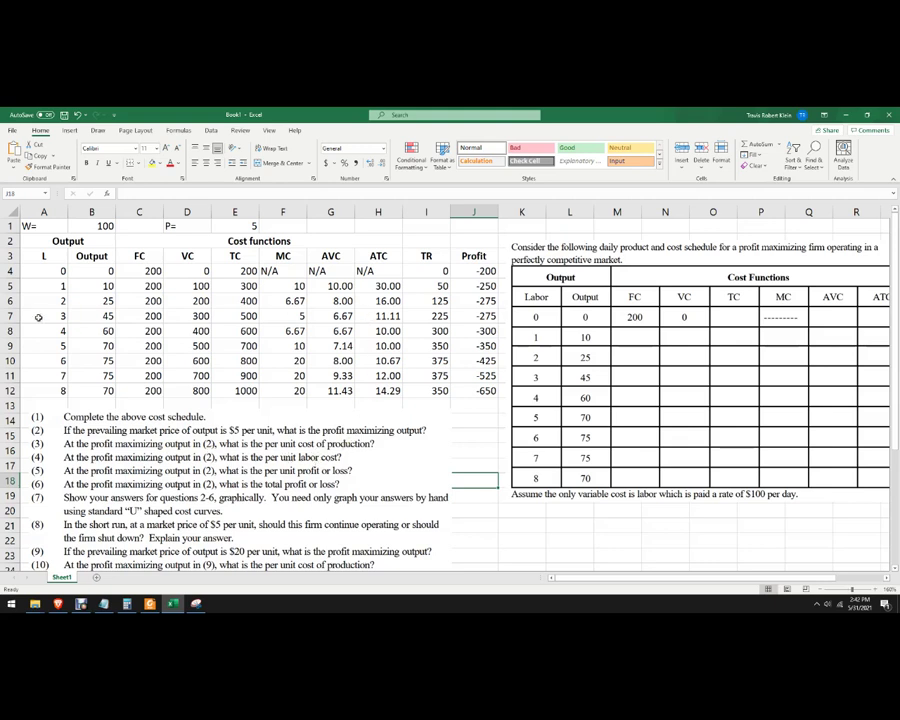
Examine the costs and profit in row 7, the zero-output profit in J4 and the AVC column for the $5 price questions.
{"action": "left_click_drag", "start_coordinate": [38, 317], "coordinate": [466, 317]}
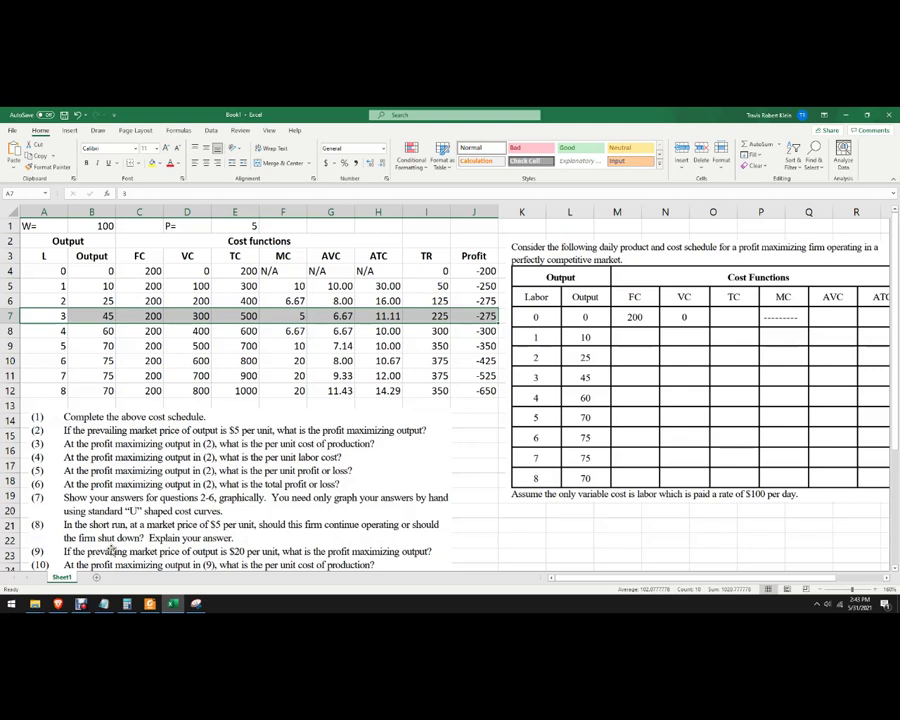
{"action": "left_click", "coordinate": [482, 270]}
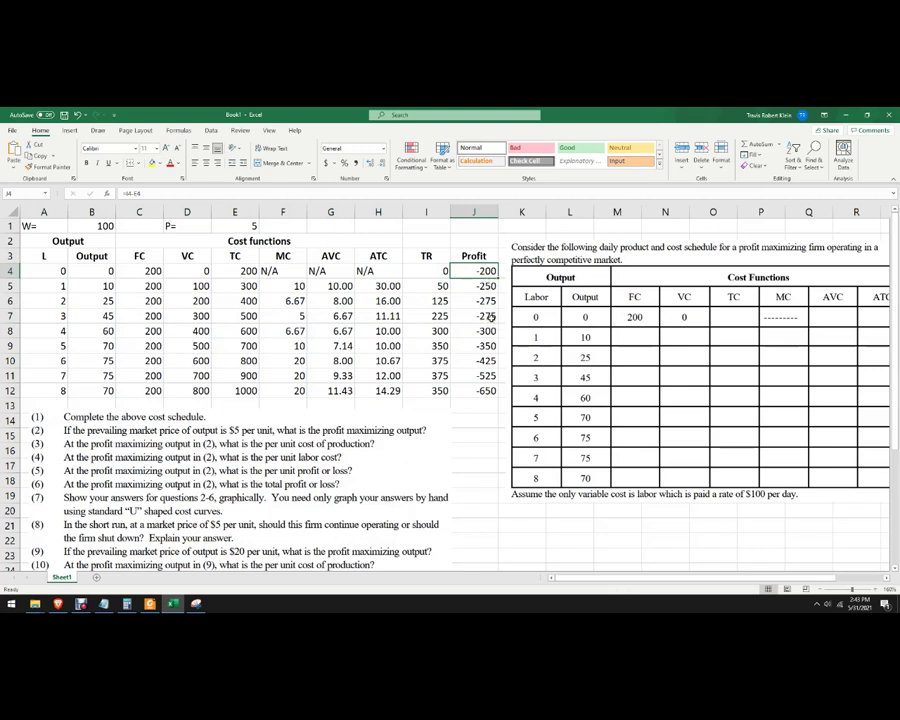
{"action": "left_click", "coordinate": [489, 316]}
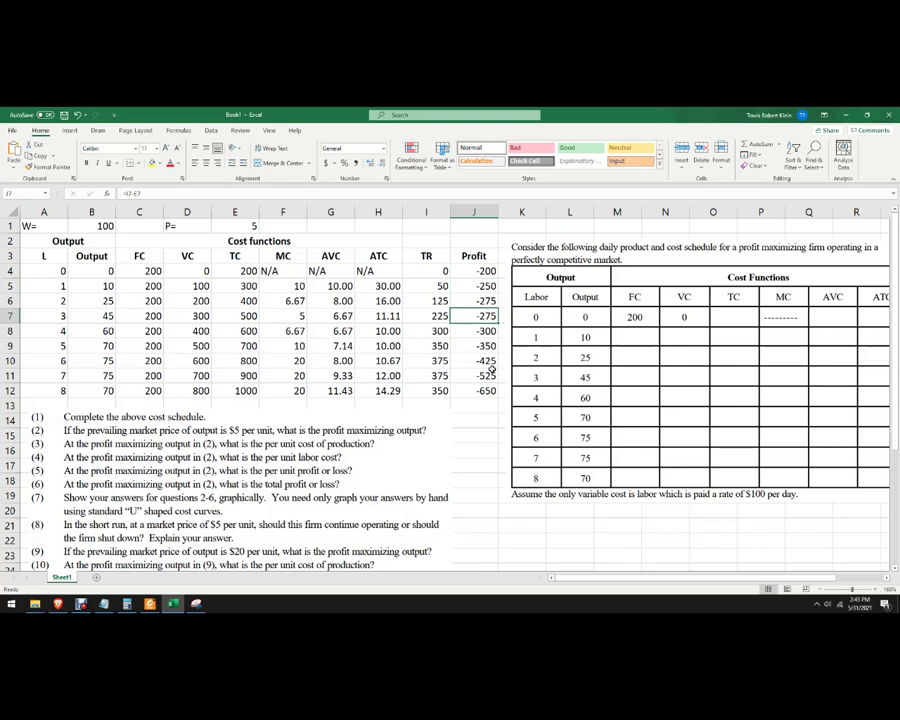
{"action": "left_click_drag", "start_coordinate": [330, 258], "coordinate": [340, 391]}
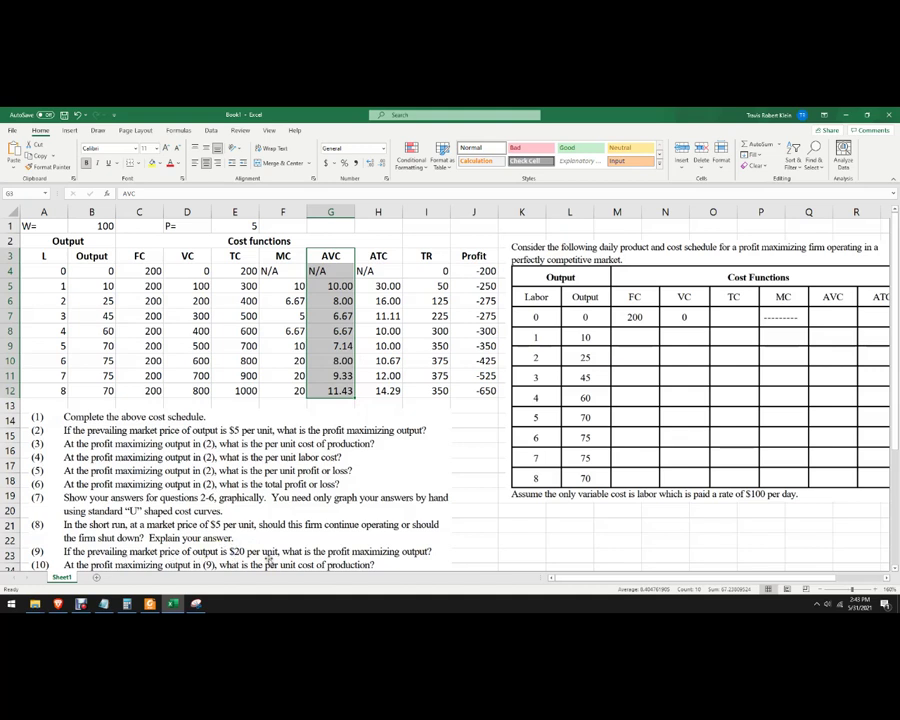
{"action": "left_click", "coordinate": [472, 410]}
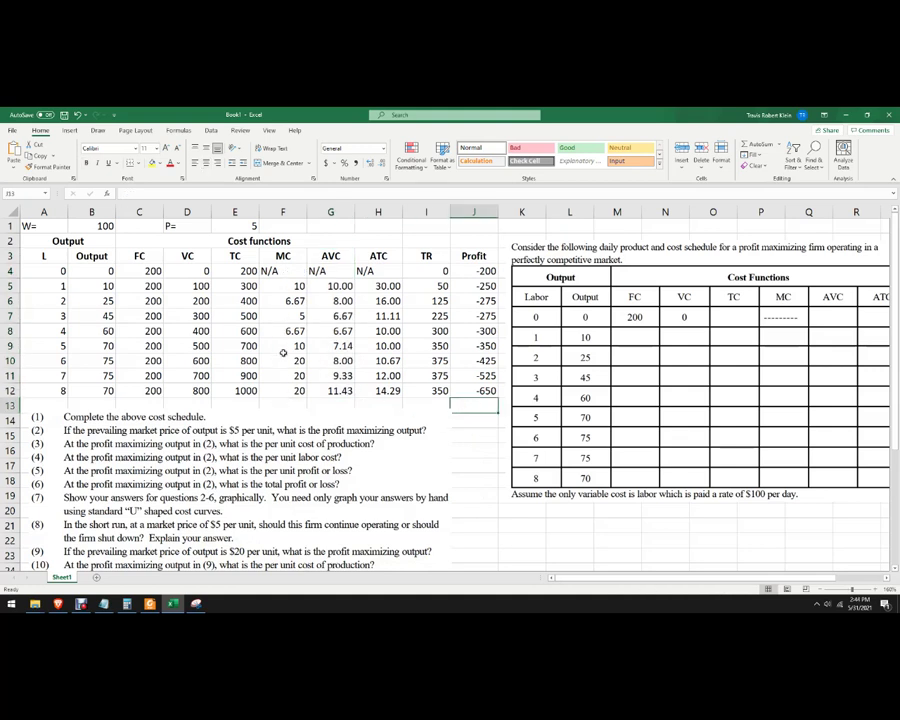
Read the questions about the $20 market price and set the price in E1 to 20.
{"action": "left_click", "coordinate": [77, 361]}
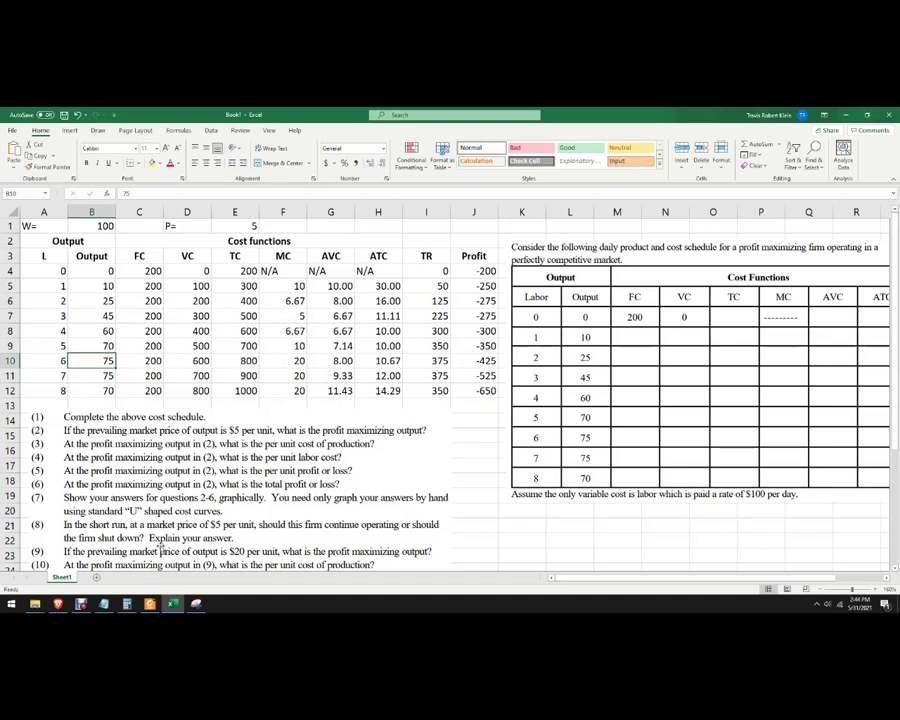
{"action": "scroll", "coordinate": [176, 562], "scroll_direction": "down", "scroll_amount": 2}
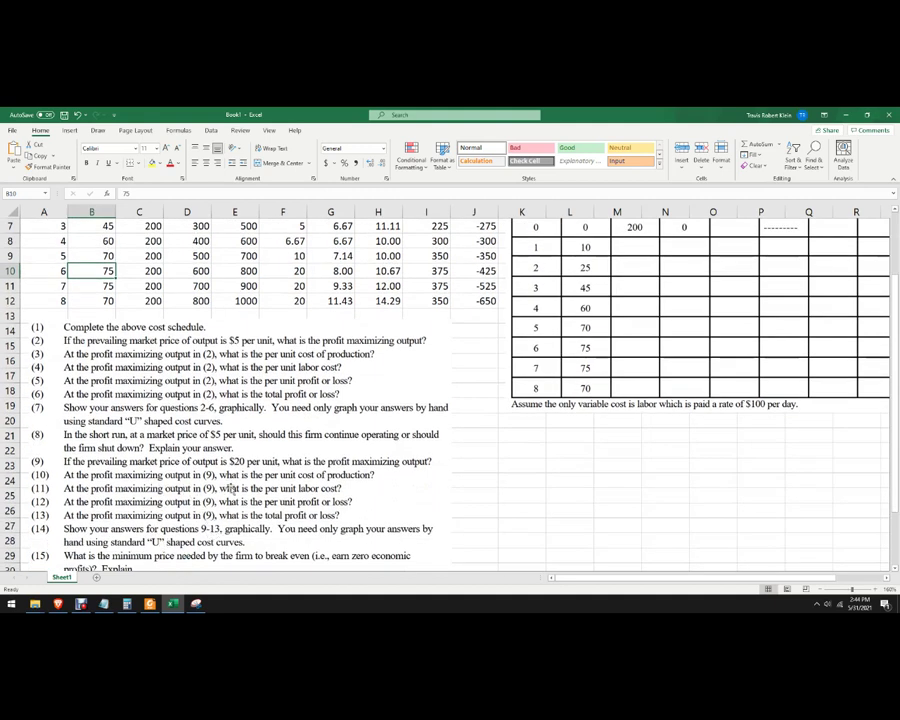
{"action": "scroll", "coordinate": [292, 481], "scroll_direction": "up", "scroll_amount": 2}
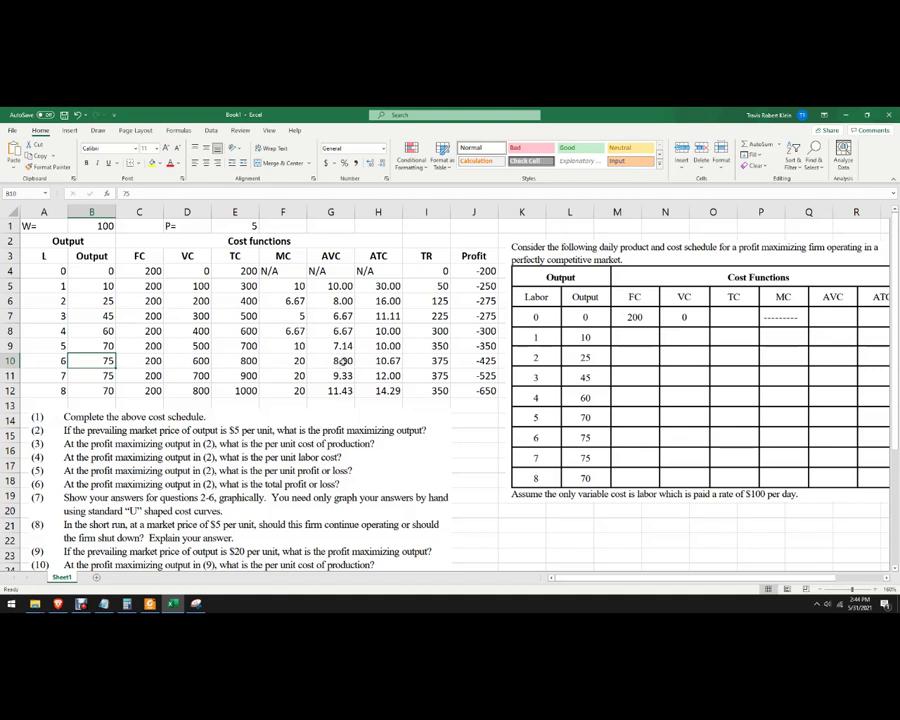
{"action": "scroll", "coordinate": [345, 360], "scroll_direction": "down", "scroll_amount": 2}
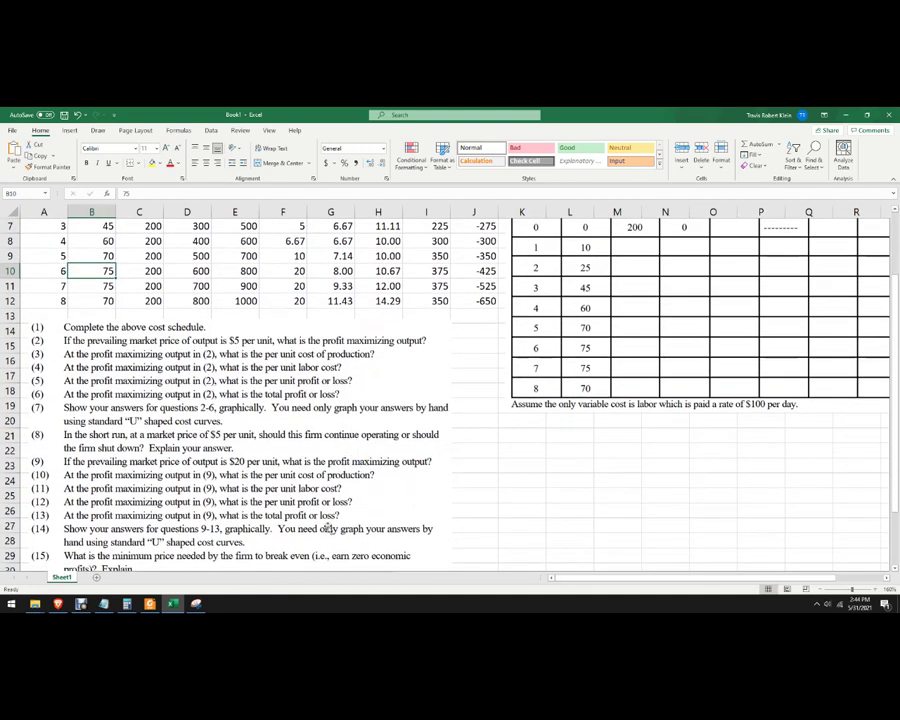
{"action": "scroll", "coordinate": [302, 530], "scroll_direction": "up", "scroll_amount": 2}
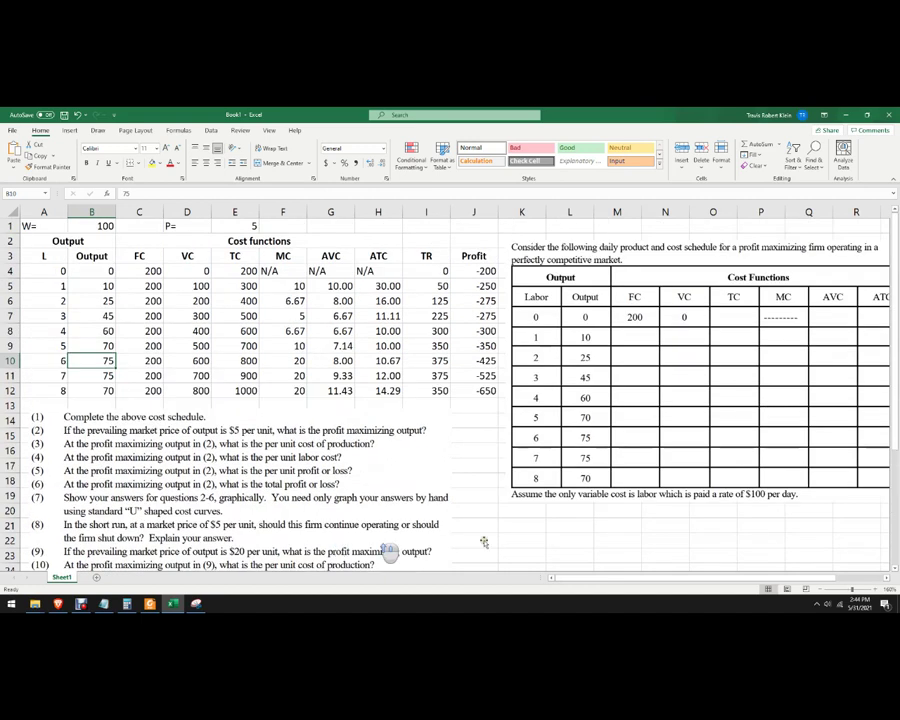
{"action": "left_click", "coordinate": [236, 227]}
{"action": "type", "text": "20"}
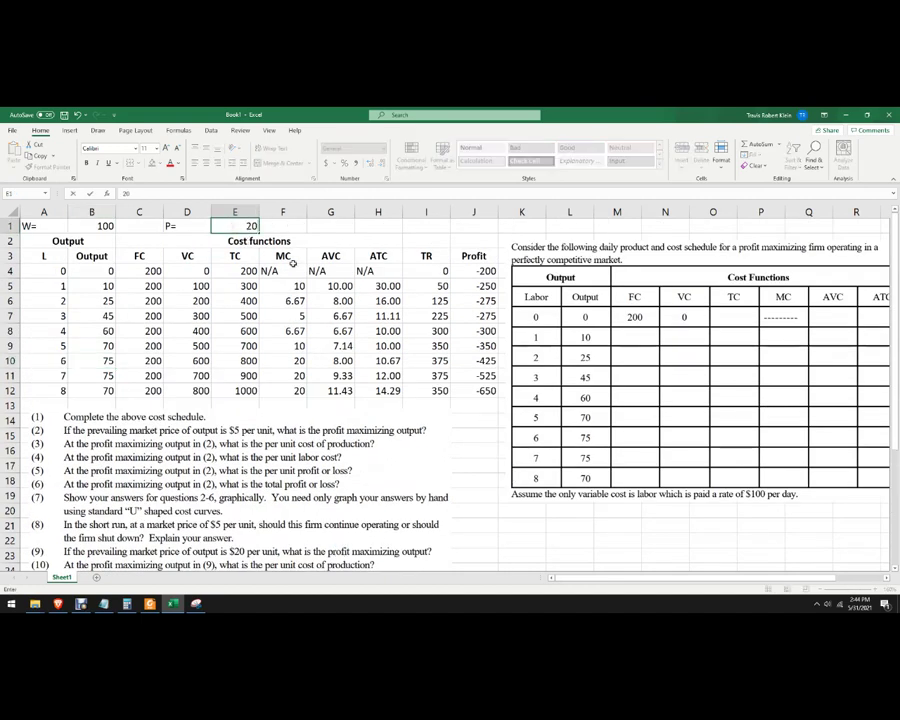
{"action": "key", "text": "Return"}
Compare the profits in J10:J12, examine row 10 across A10:J10, and check the price in E1 and revenue formula in I5.
{"action": "left_click", "coordinate": [478, 391]}
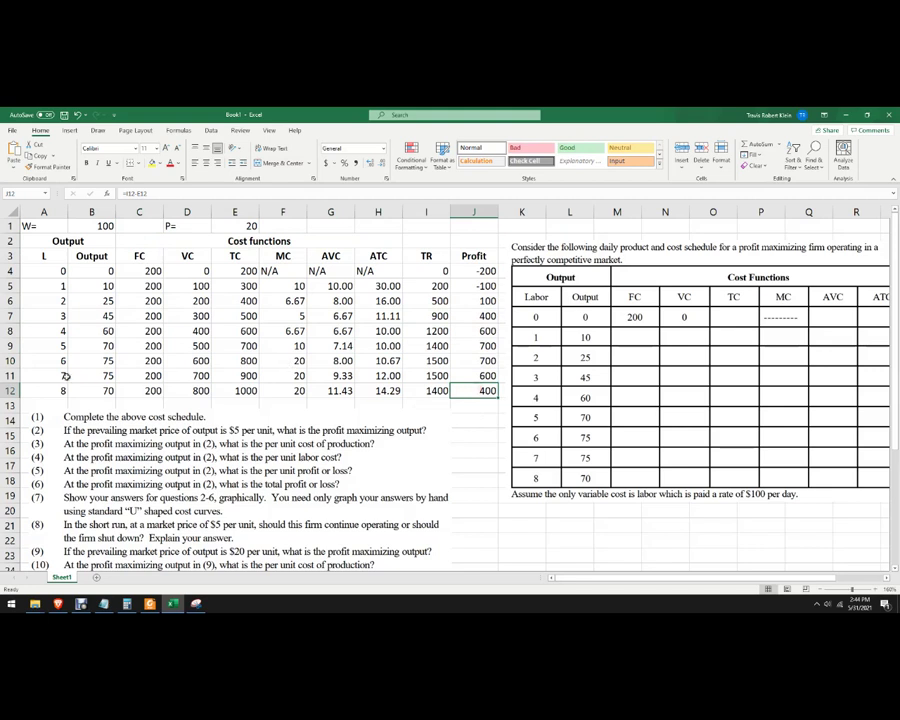
{"action": "left_click", "coordinate": [487, 375]}
{"action": "left_click", "coordinate": [488, 362]}
{"action": "left_click_drag", "start_coordinate": [487, 362], "coordinate": [58, 362]}
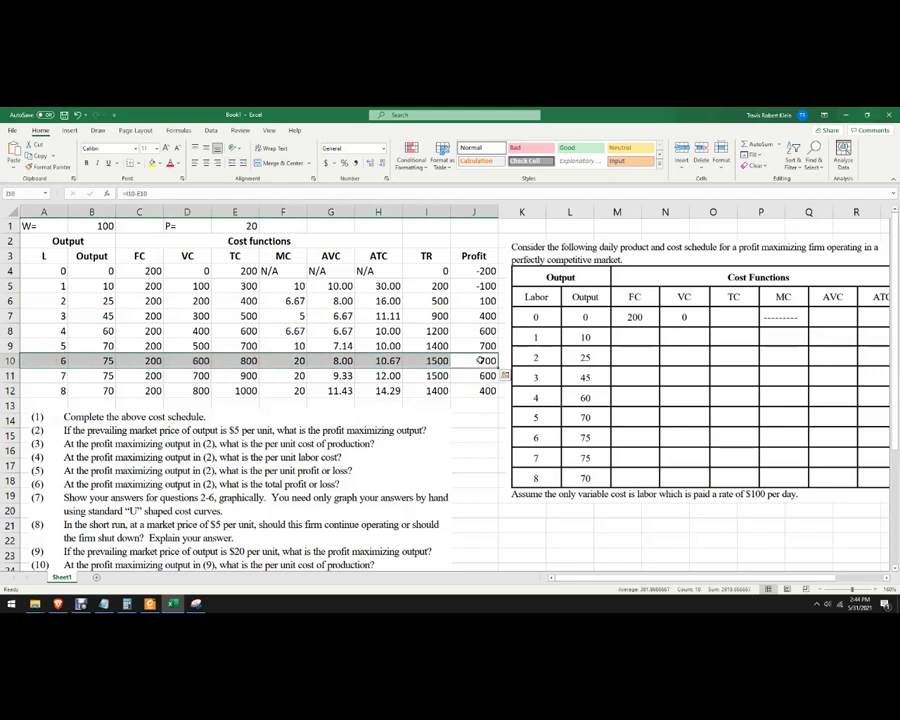
{"action": "left_click", "coordinate": [250, 226]}
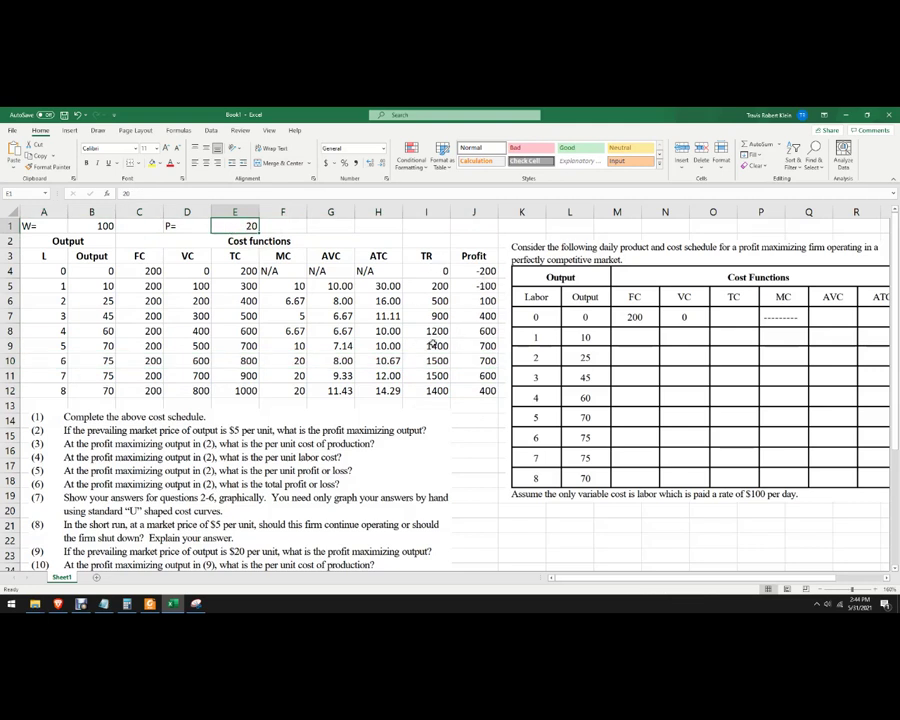
{"action": "left_click", "coordinate": [434, 288]}
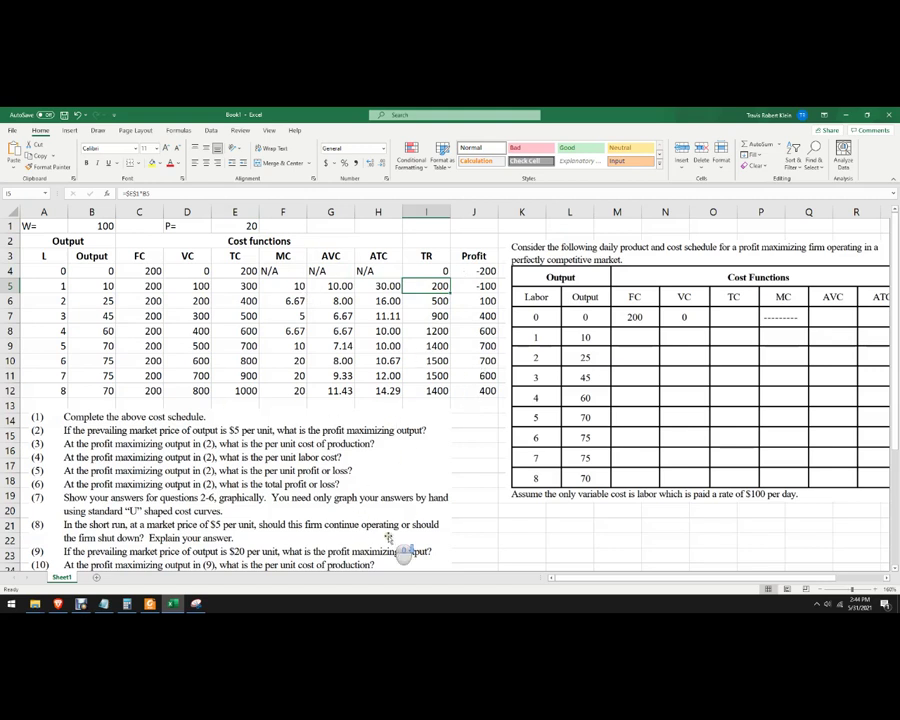
Read the break-even price question and examine the average total costs in H3:H12.
{"action": "scroll", "coordinate": [400, 552], "scroll_direction": "down", "scroll_amount": 2}
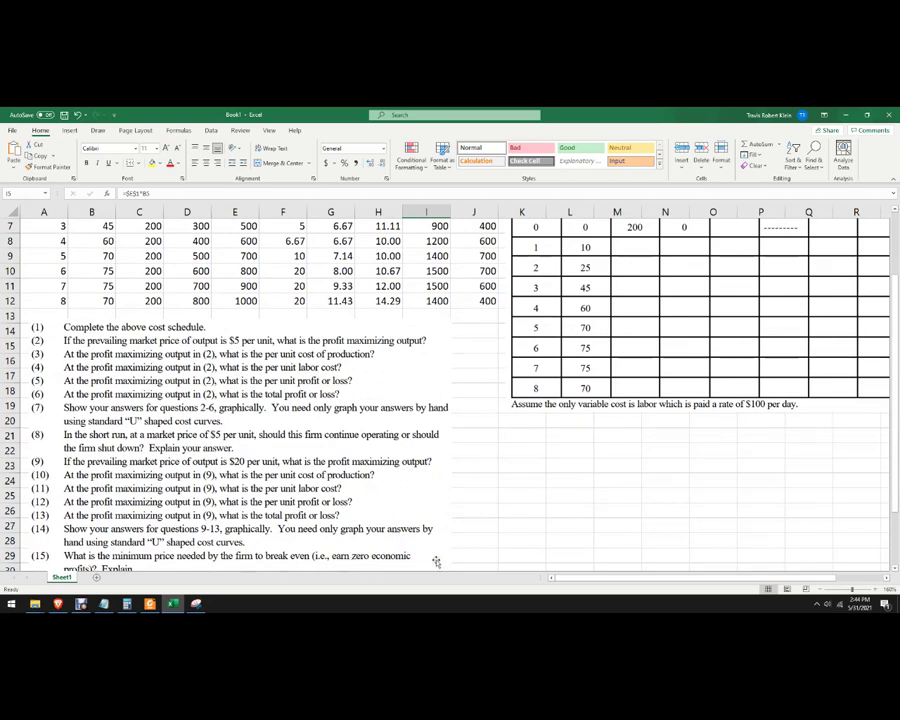
{"action": "scroll", "coordinate": [395, 392], "scroll_direction": "up", "scroll_amount": 2}
{"action": "left_click_drag", "start_coordinate": [380, 258], "coordinate": [379, 398]}
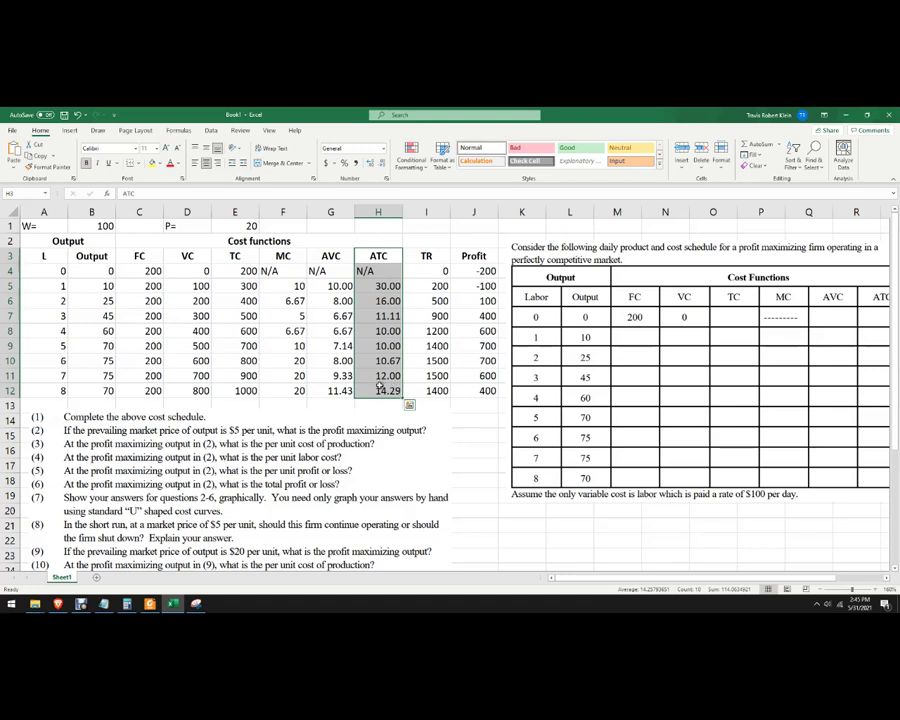
{"action": "left_click", "coordinate": [381, 388]}
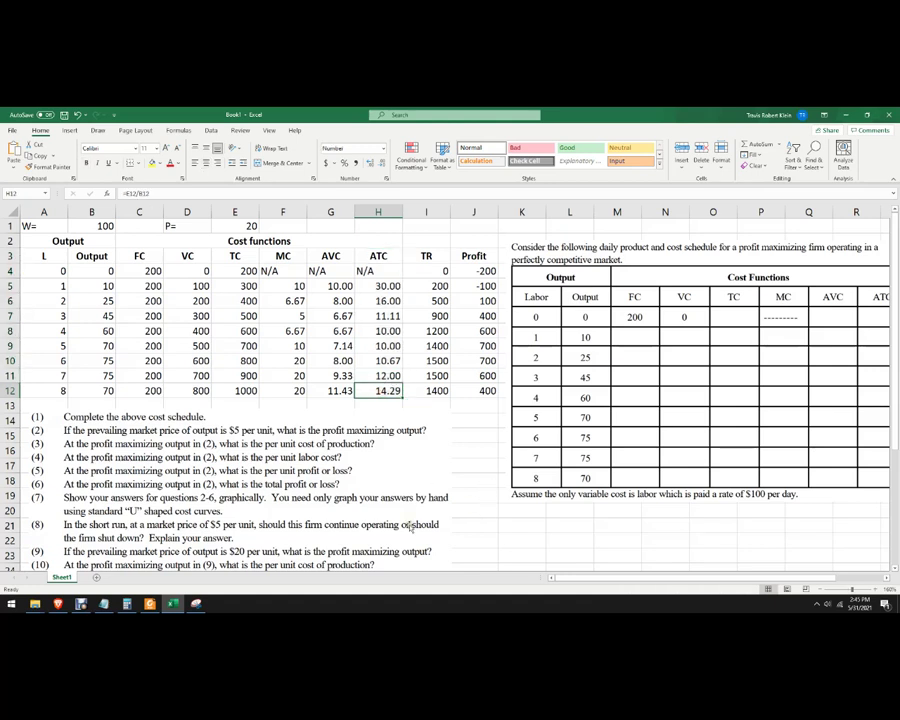
{"action": "left_click", "coordinate": [83, 605]}
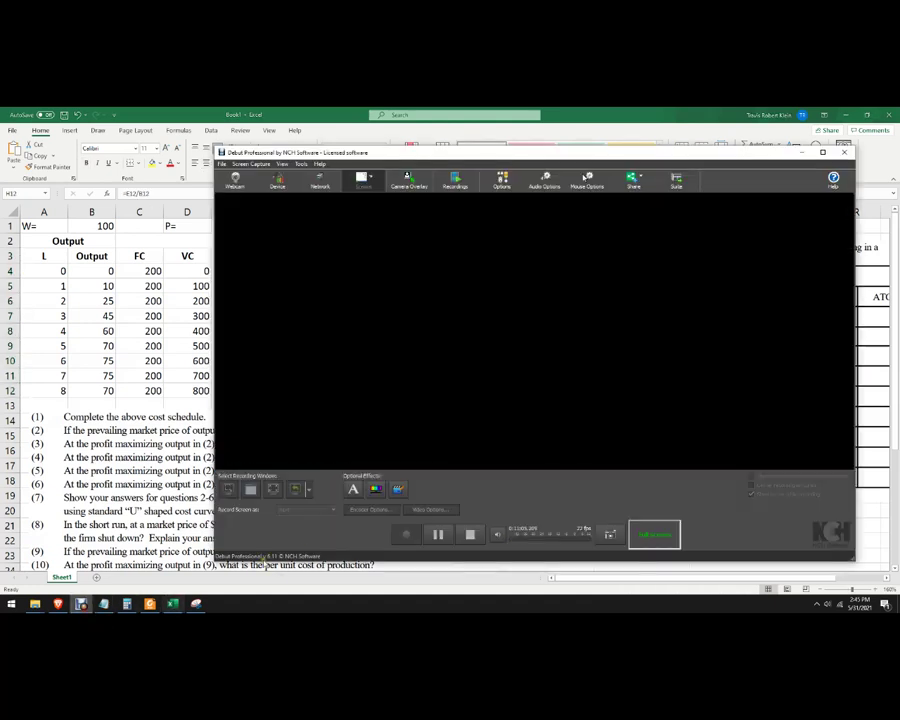